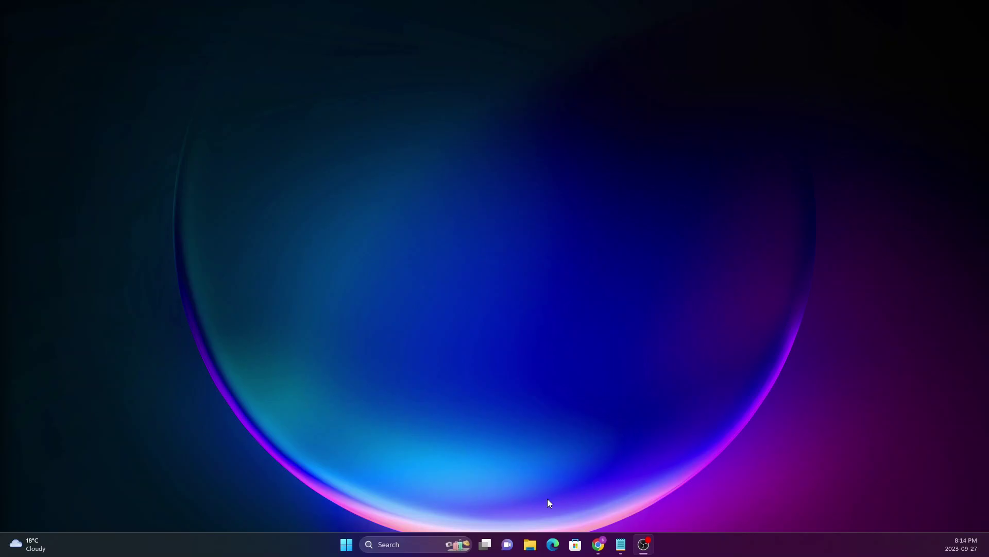
From the Azure home page, go to Virtual machines and choose Create > Azure virtual machine
click(598, 545)
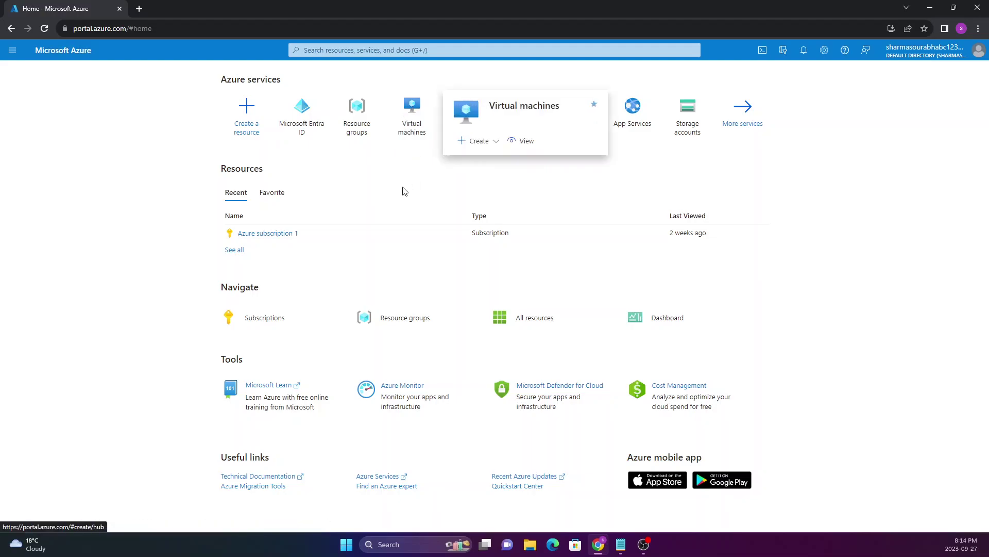
click(407, 114)
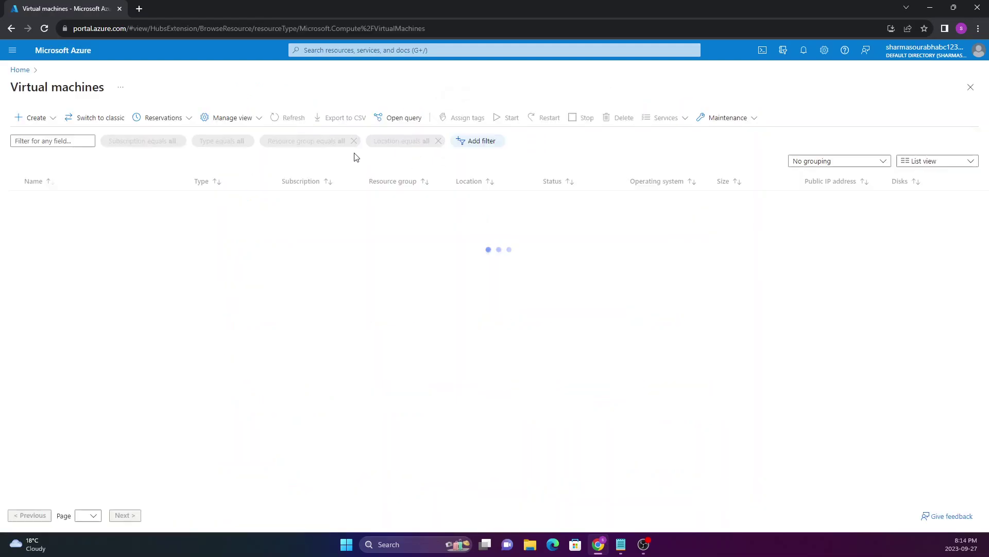
click(56, 119)
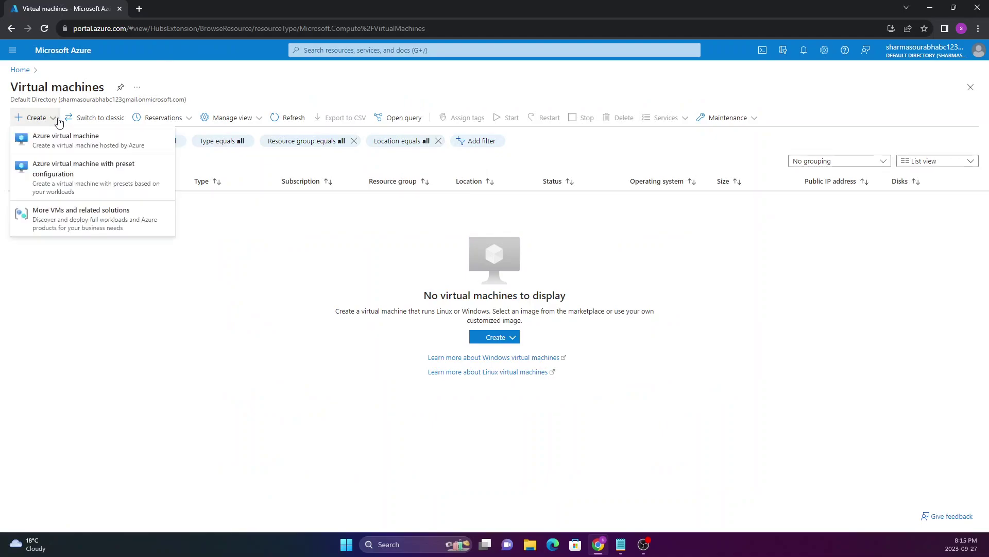
click(64, 147)
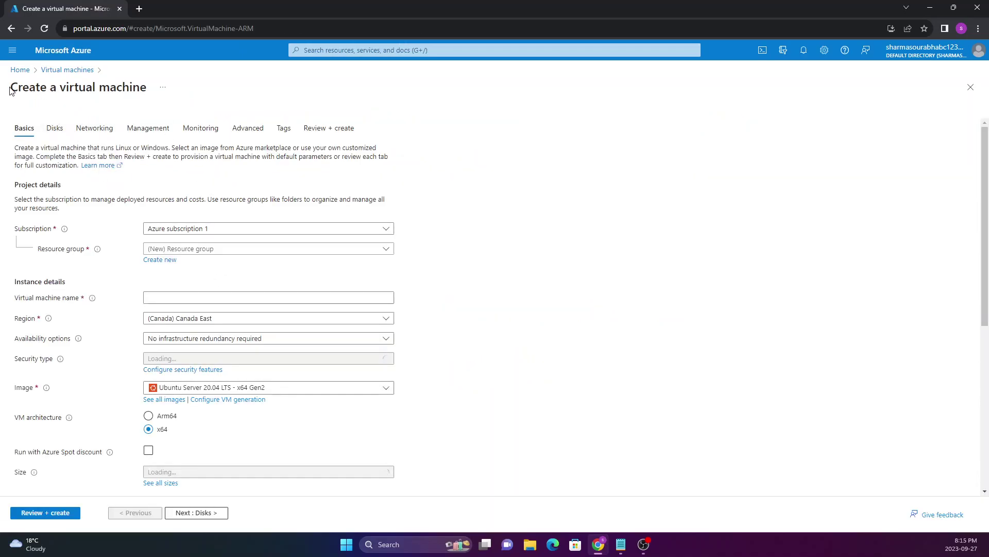
Keep Azure subscription 1 and create a new resource group named DATA
drag(11, 87, 133, 88)
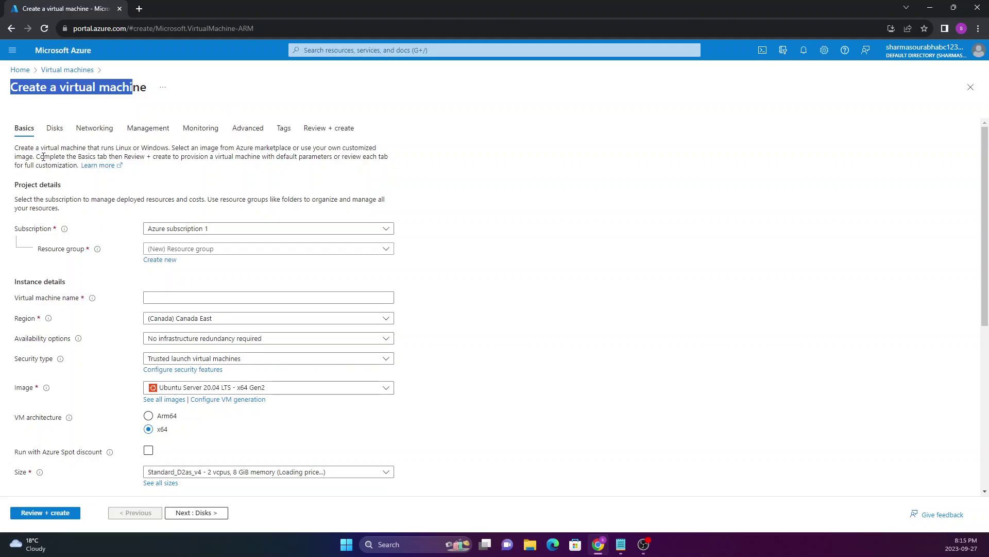
drag(15, 148, 62, 147)
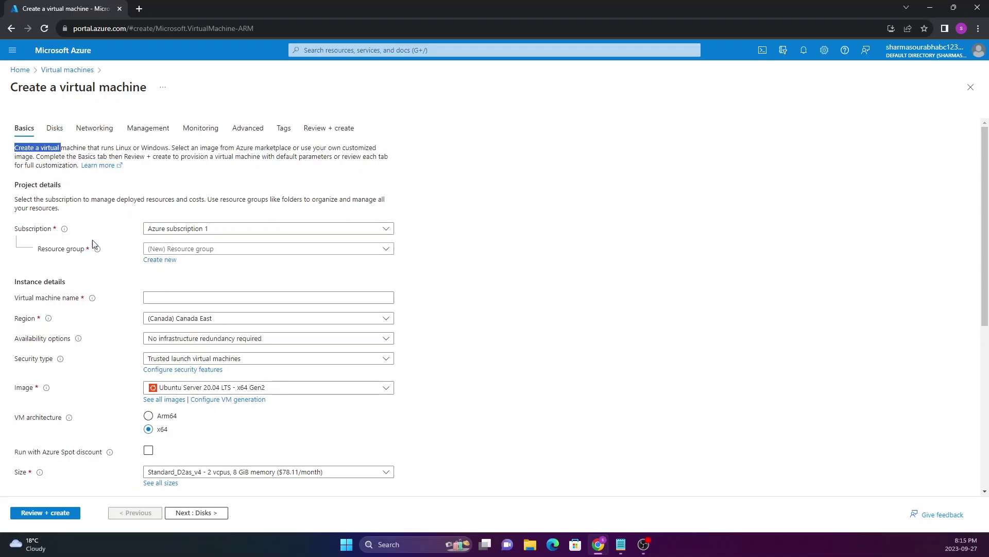
click(182, 230)
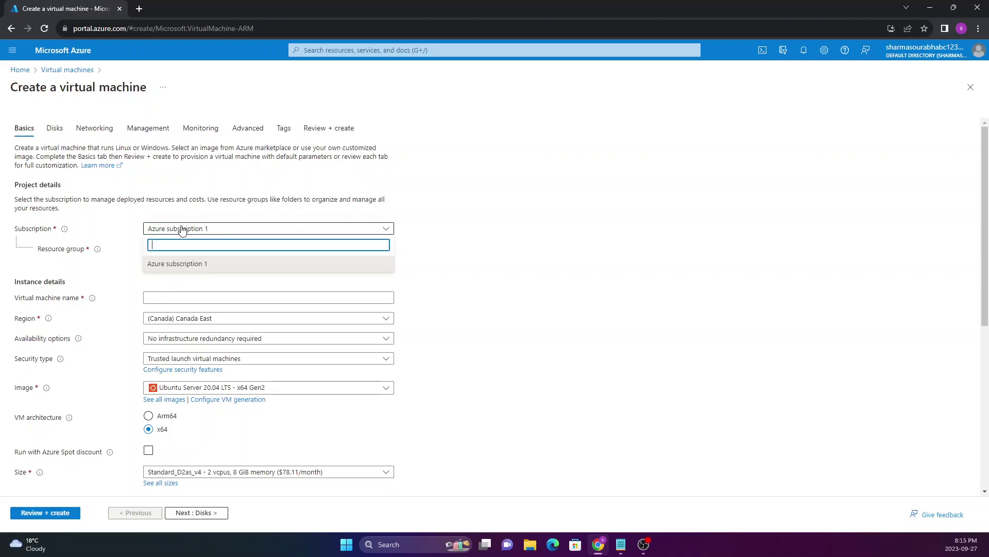
click(184, 261)
click(172, 260)
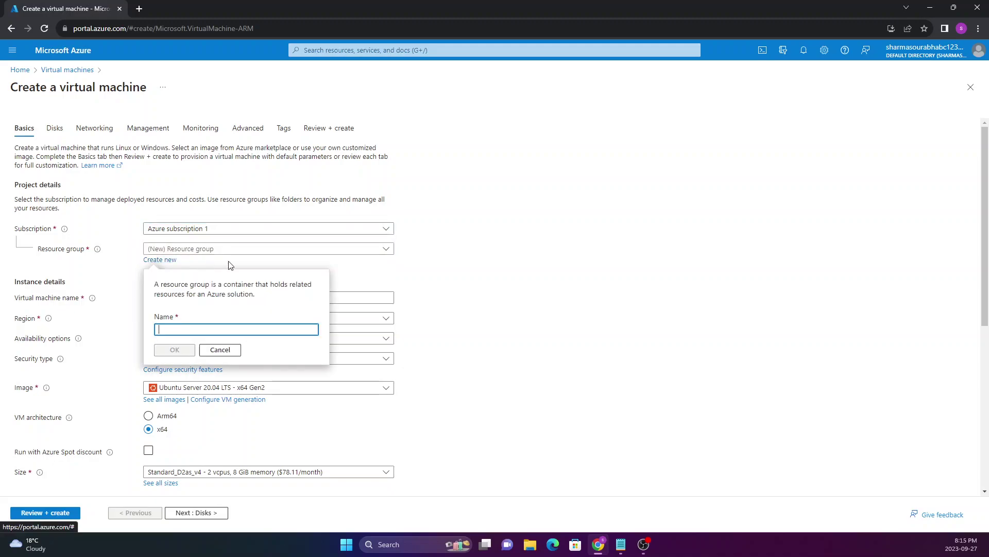
text(Te)
key(BackSpace)
key(BackSpace)
text(TES)
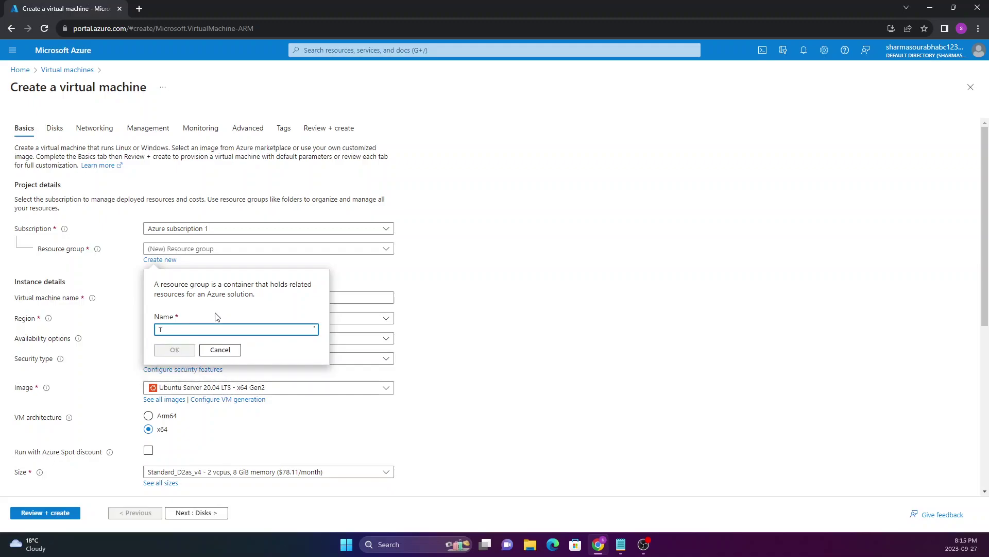
key(BackSpace)
key(BackSpace)
key(BackSpace)
text(DATA)
click(173, 349)
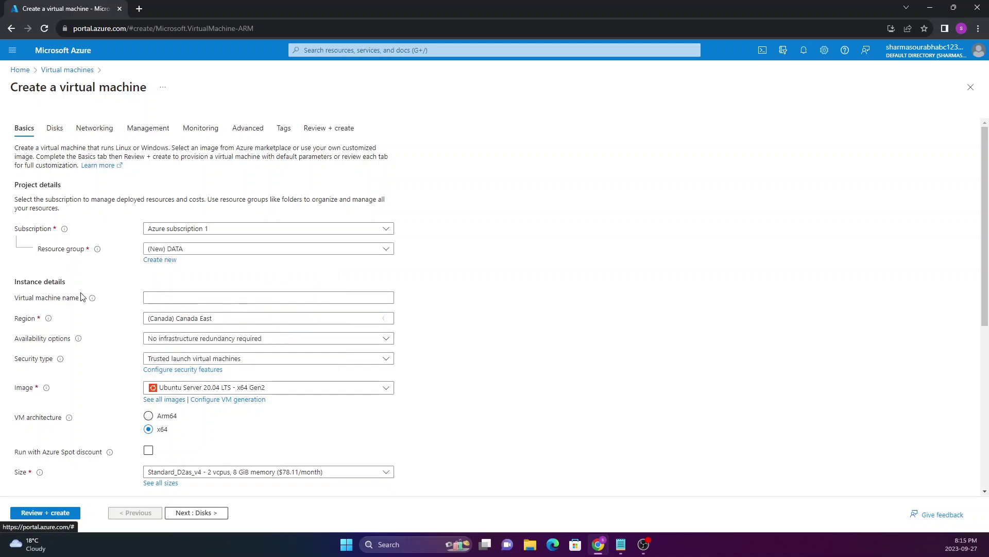
Name the virtual machine WINDOWS
click(147, 297)
text(WINDOWS)
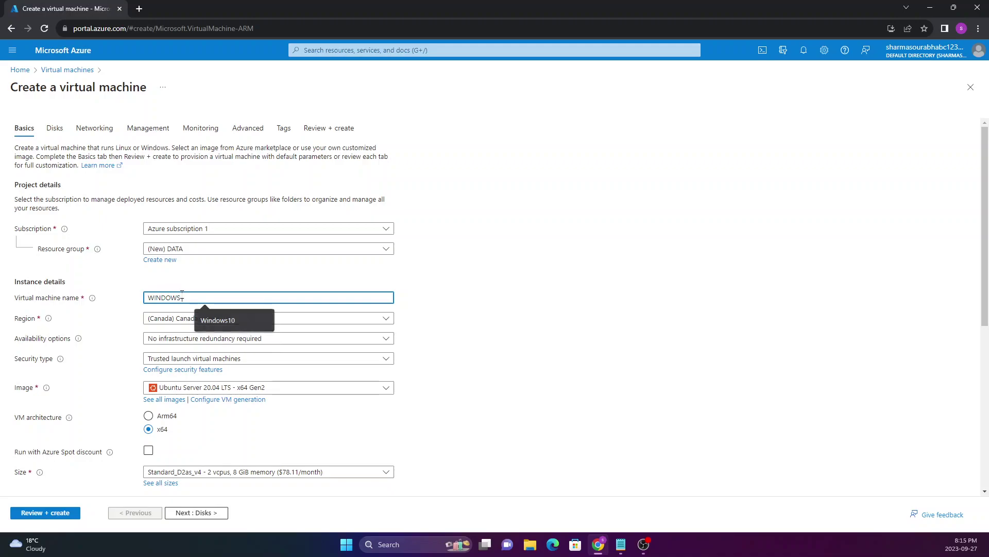
key(BackSpace)
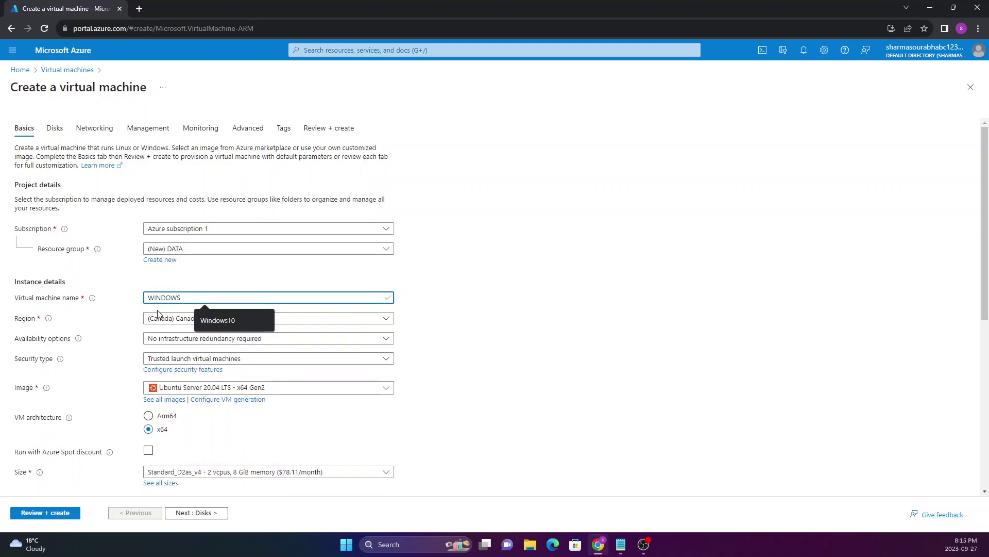
click(129, 324)
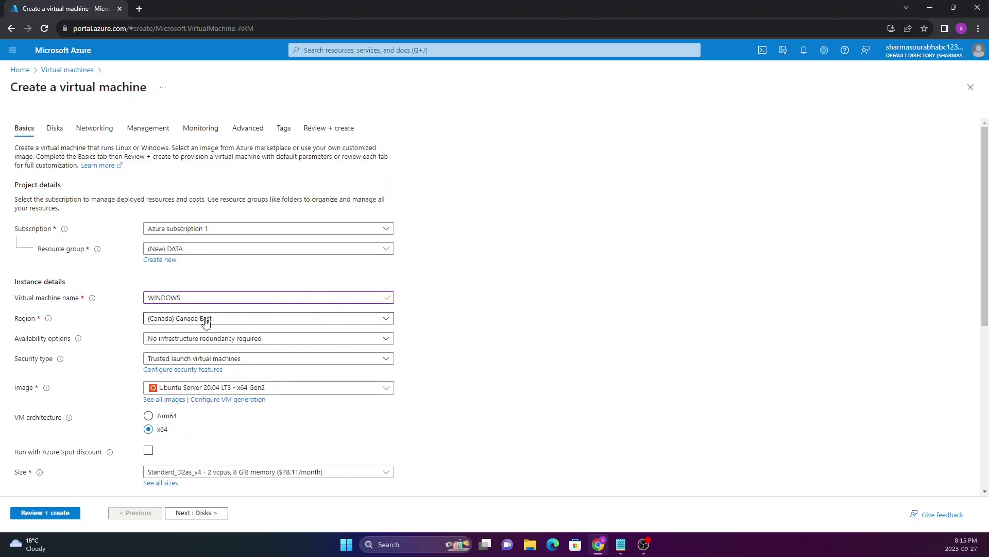
Keep no infrastructure redundancy, set Standard security and pick the Windows Server 2022 Datacenter: Azure Edition image
click(191, 338)
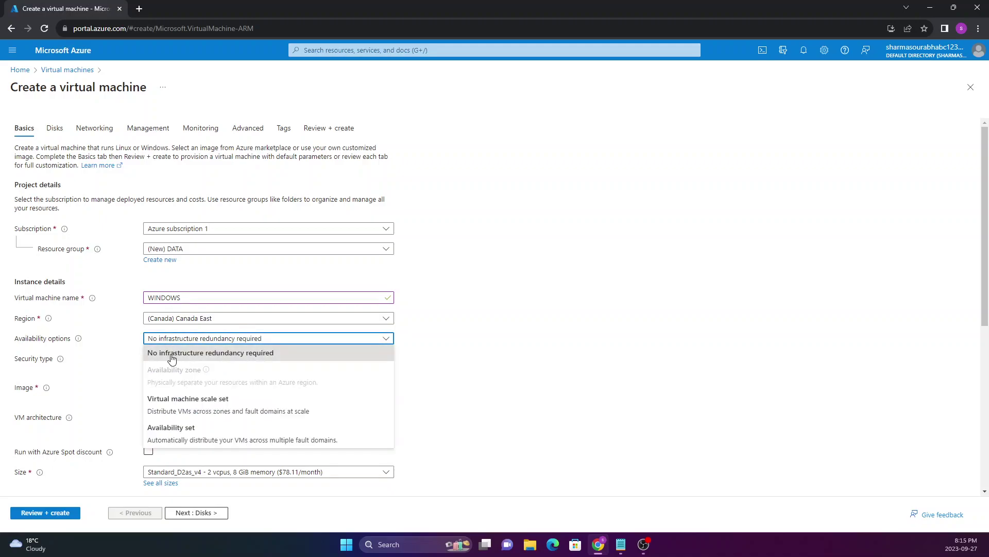
click(171, 359)
click(172, 359)
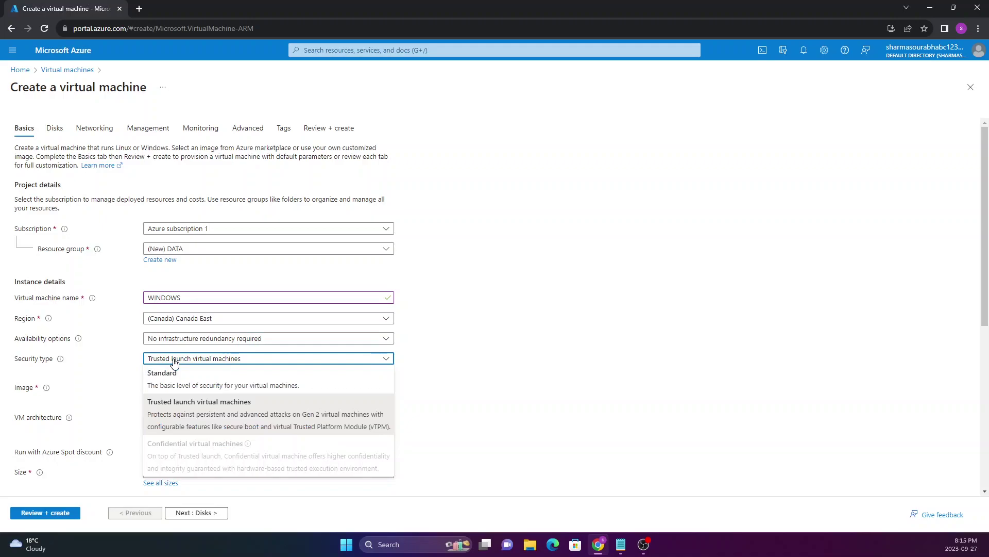
click(173, 382)
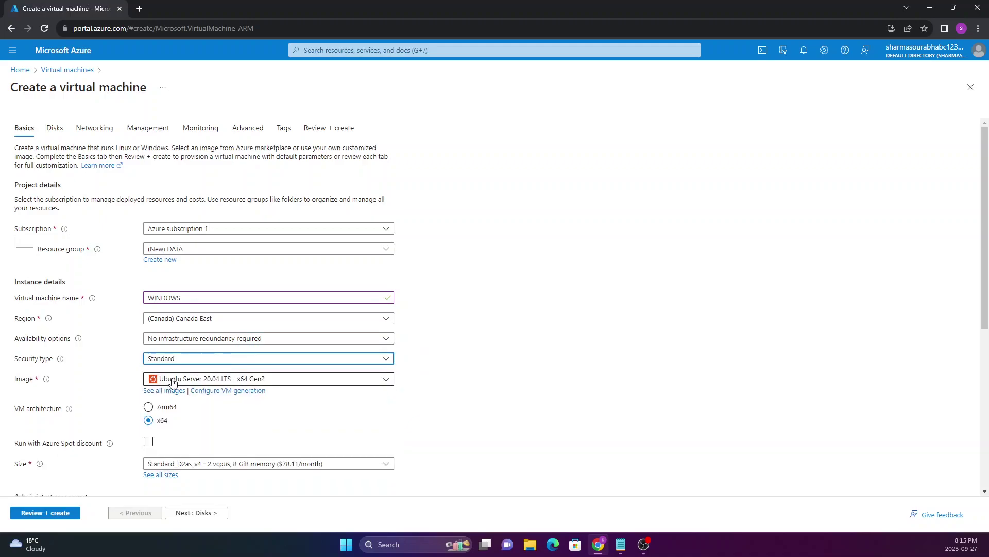
click(172, 380)
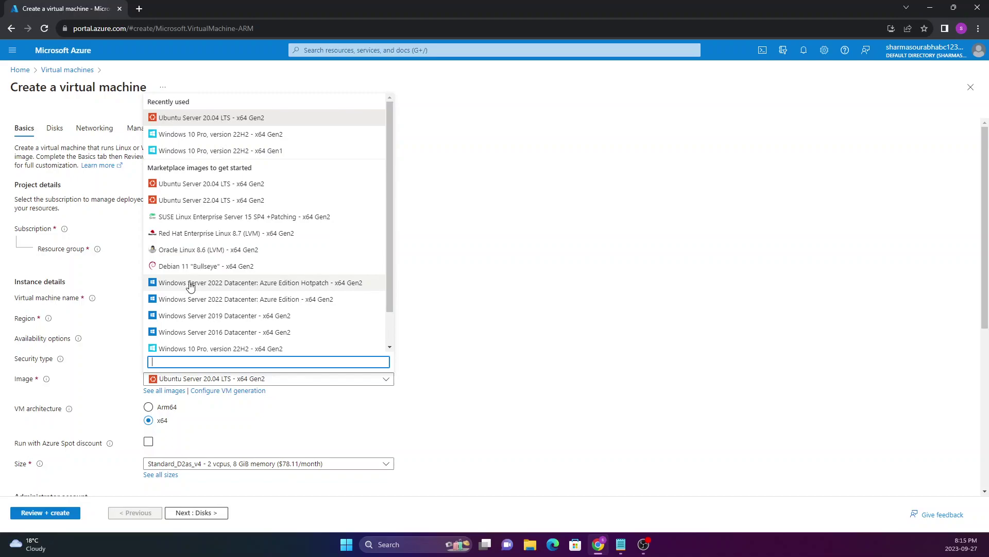
click(193, 300)
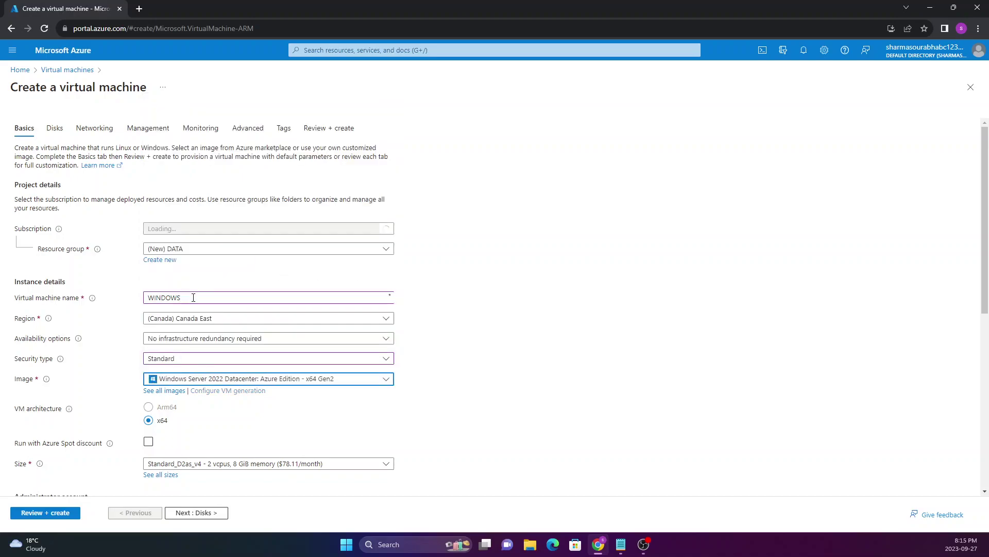
scroll(119, 379, down, 2)
Keep the Standard_D2as_v4 size and enter the administrator username, password and password confirmation
scroll(119, 378, down, 1)
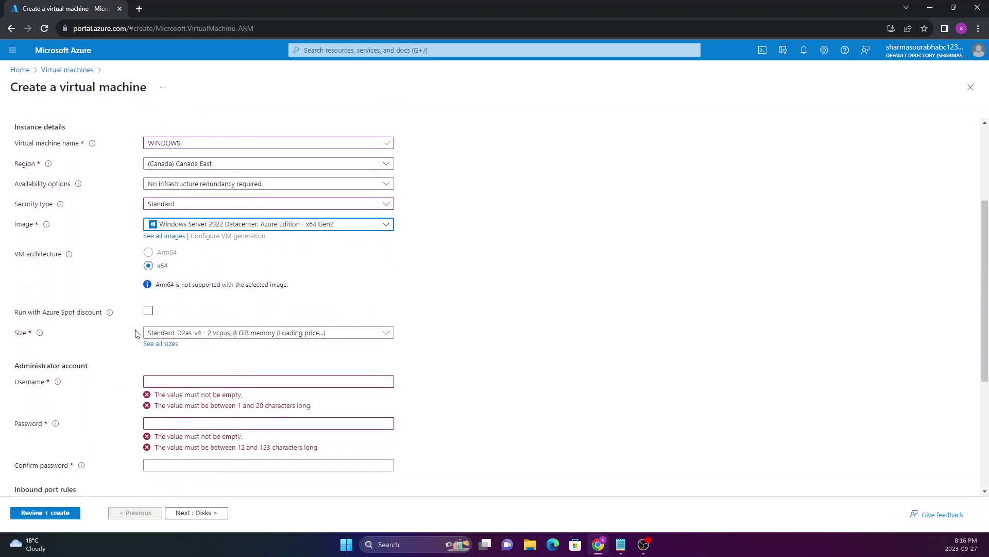
click(160, 333)
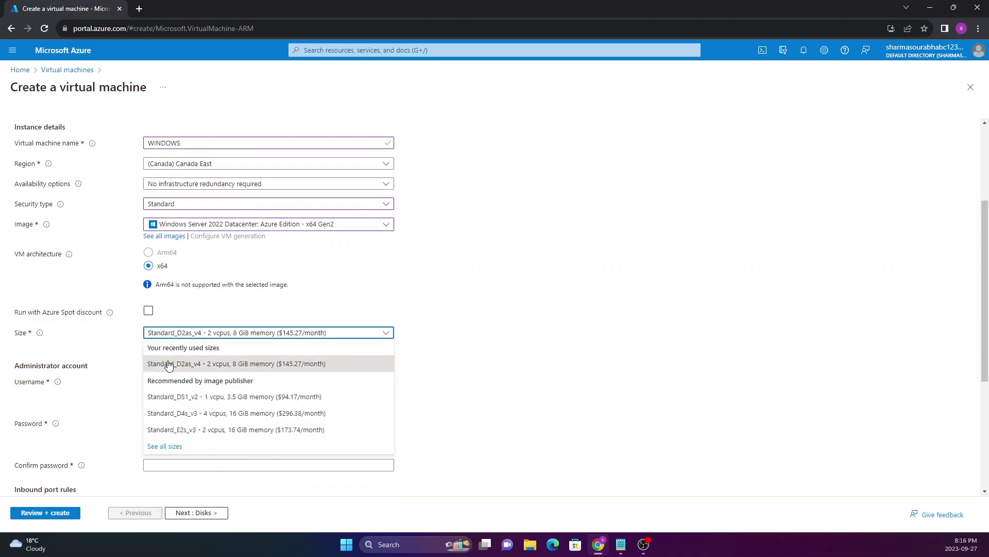
click(208, 370)
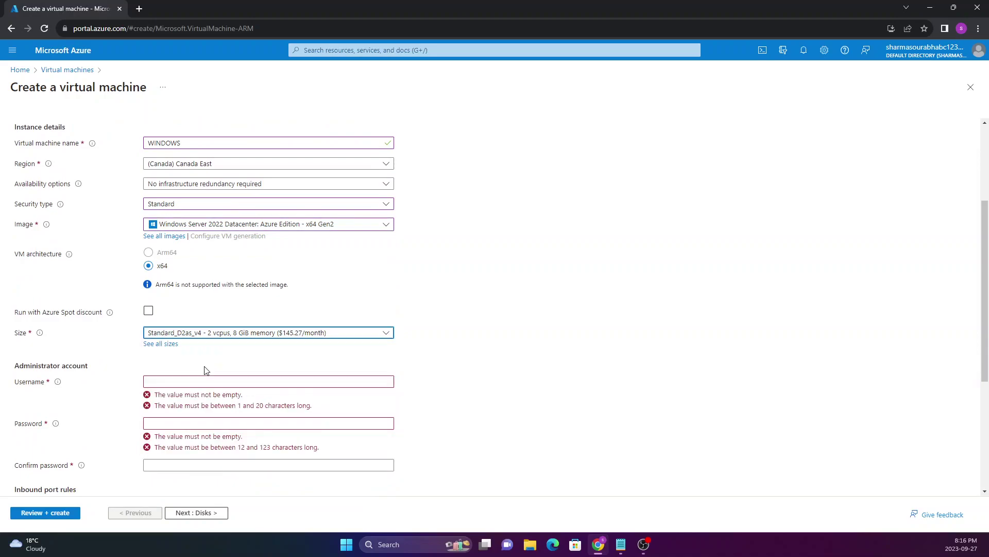
click(158, 383)
text(ssharma)
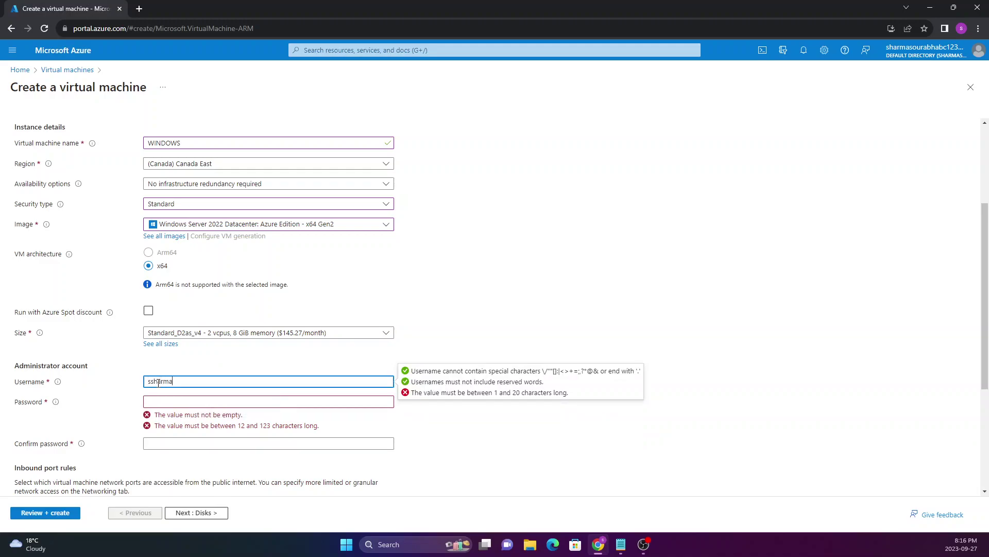
key(Tab)
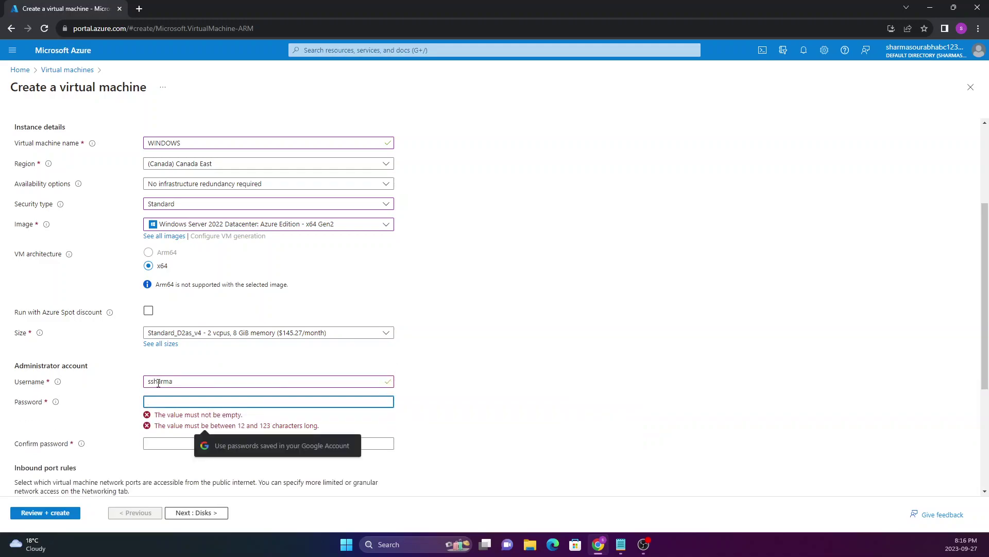
text(••••••••••••)
key(Tab)
text(••••••••••••)
Keep RDP (3389) allowed as an inbound port and continue to the Disks tab
scroll(119, 394, down, 3)
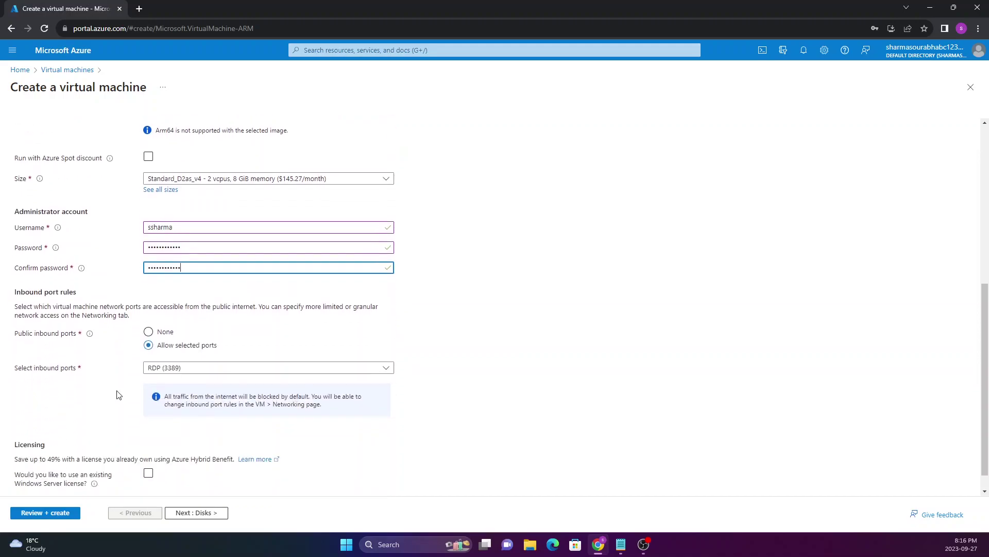
scroll(119, 394, down, 1)
click(164, 345)
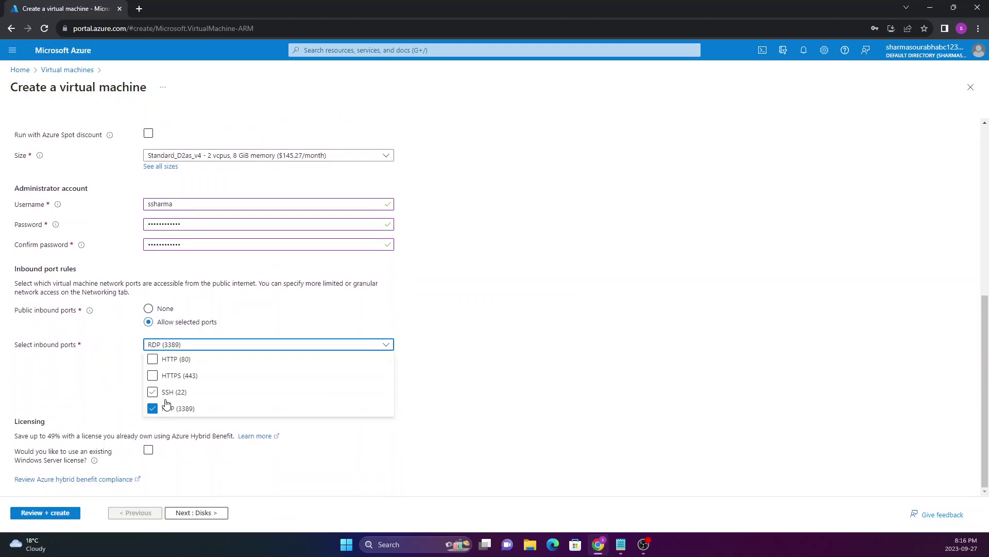
click(140, 401)
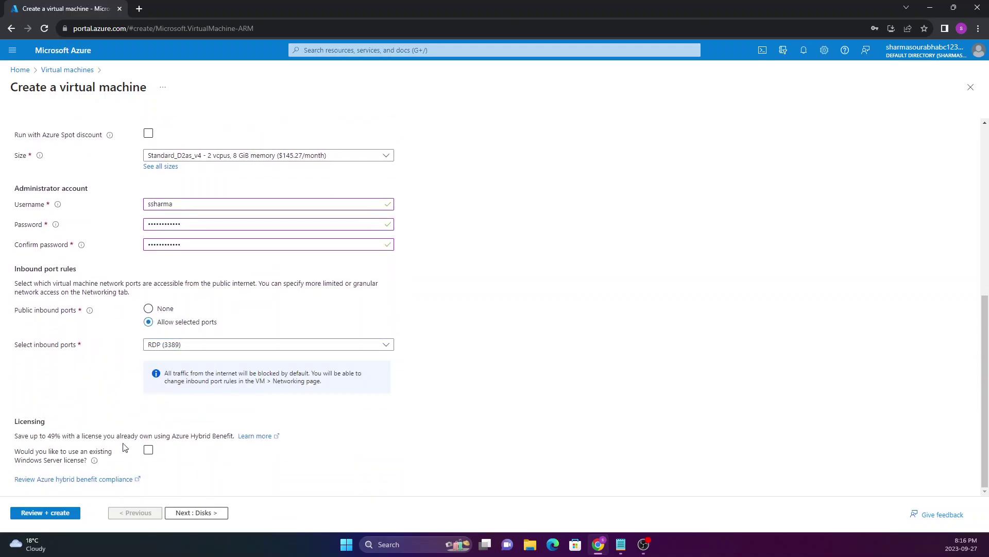
click(176, 513)
drag(30, 127, 70, 171)
Review the available OS disk types, leaving Premium SSD selected for now
click(95, 169)
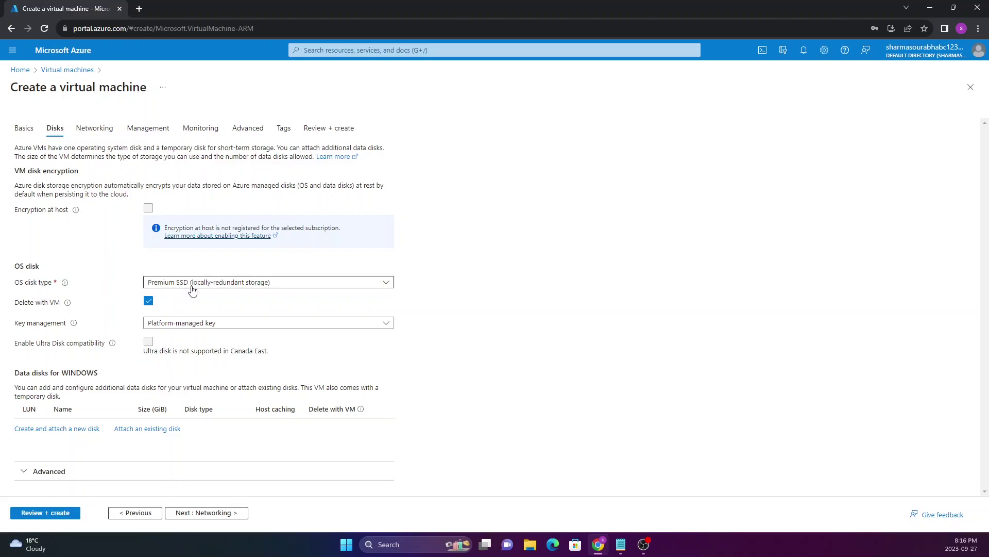
click(234, 283)
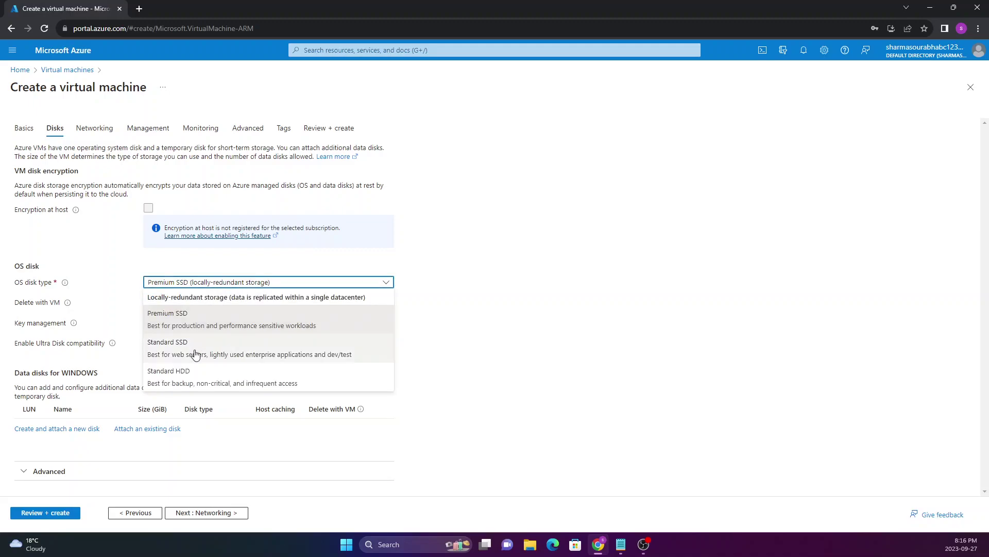
click(119, 268)
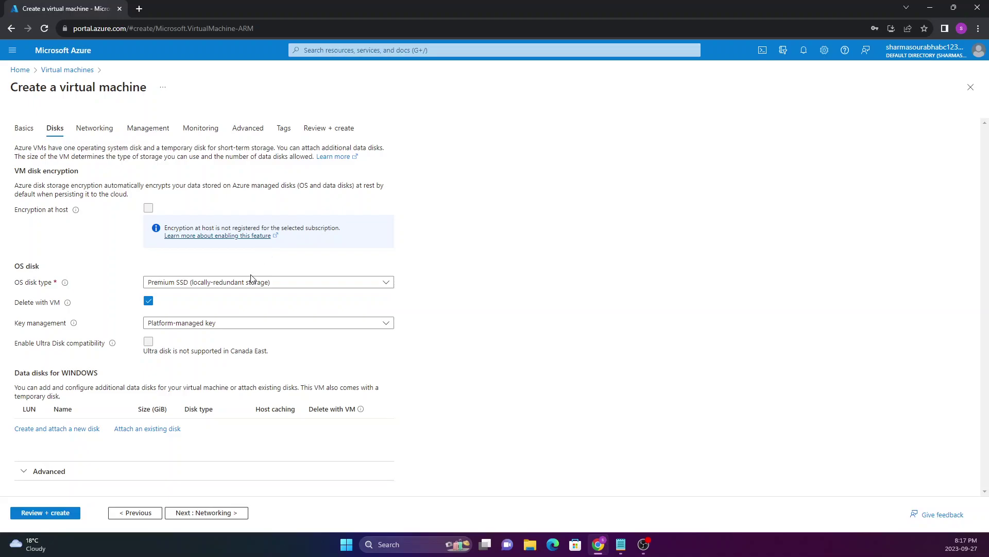
click(194, 286)
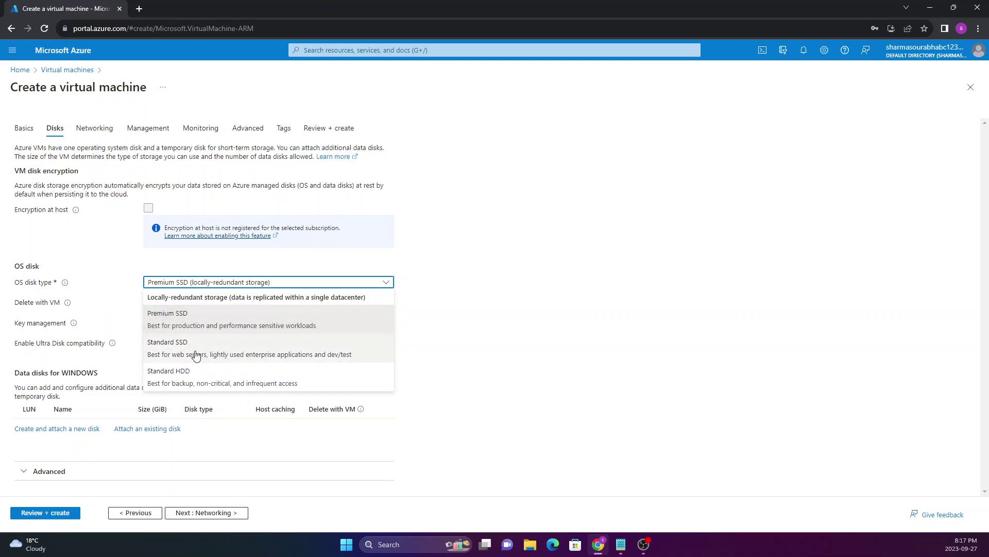
Change the OS disk type to Standard SSD (locally-redundant storage)
click(126, 314)
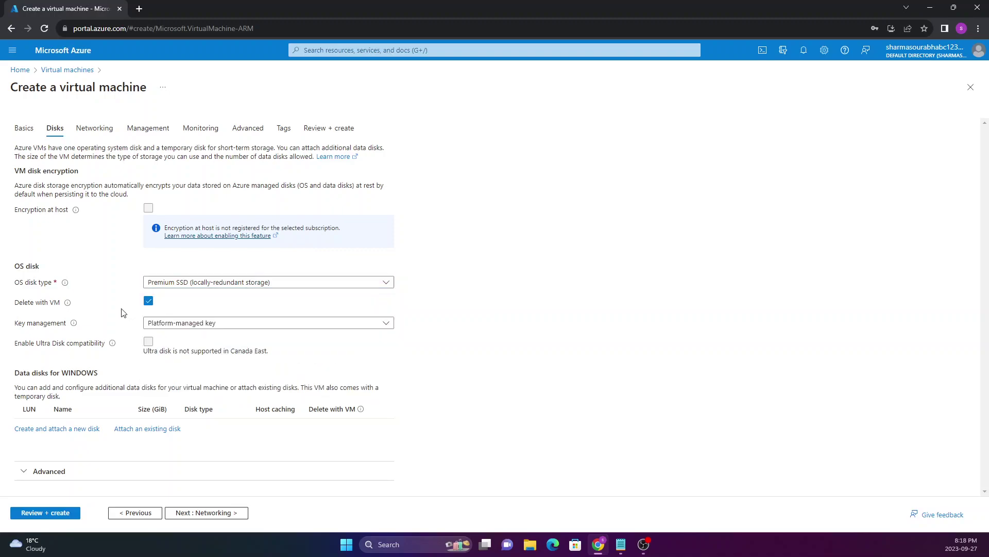
click(160, 281)
click(170, 352)
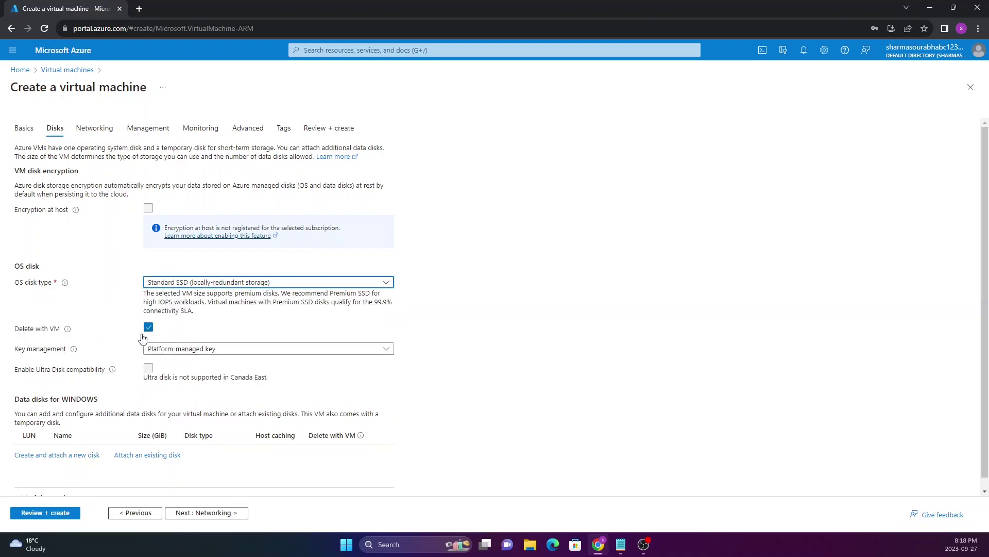
scroll(87, 356, down, 1)
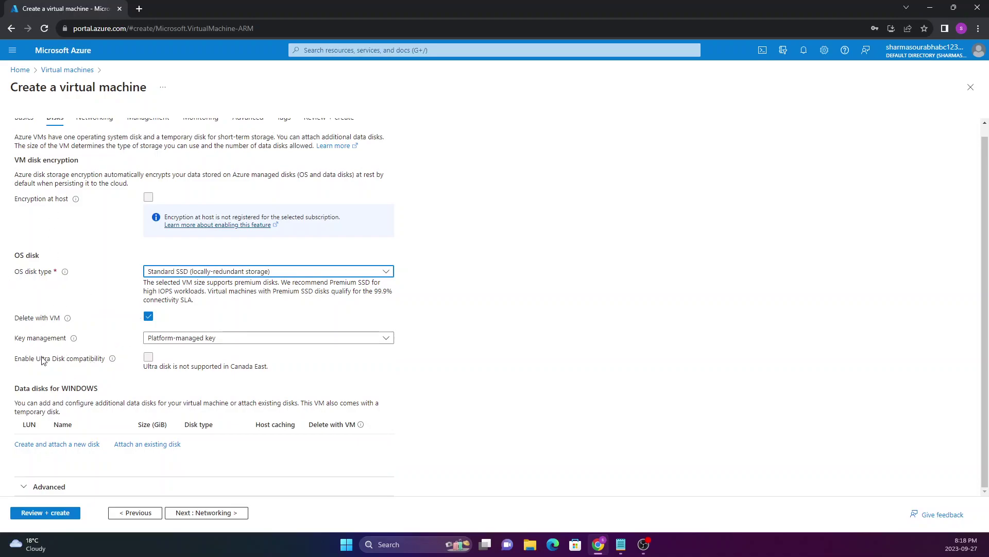
drag(14, 390, 202, 415)
click(154, 418)
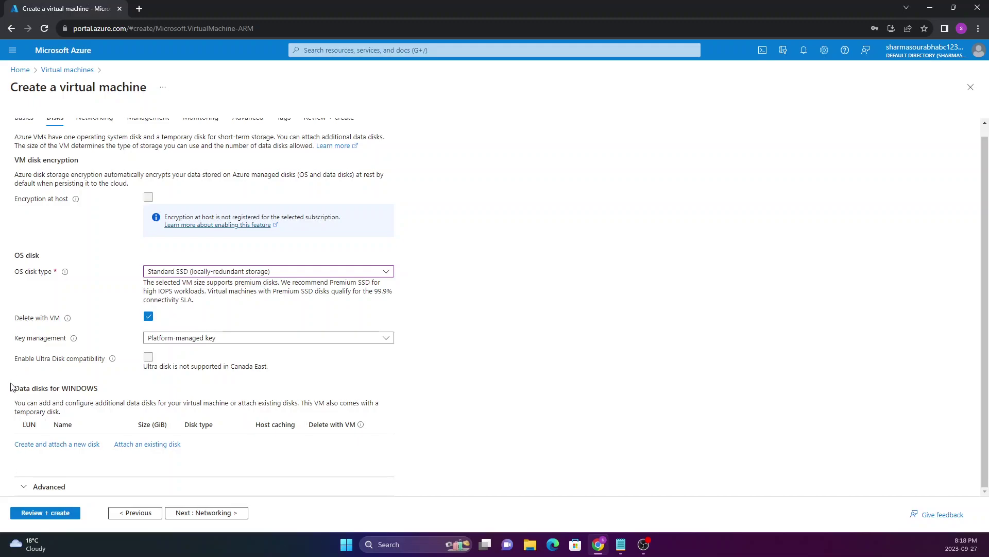
drag(14, 390, 44, 387)
click(36, 391)
drag(10, 395, 81, 392)
click(81, 397)
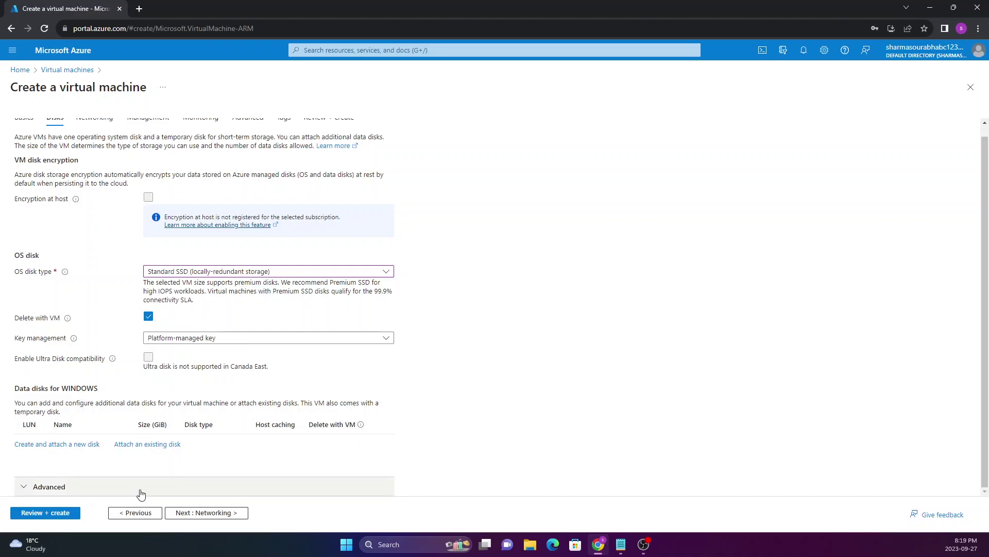
scroll(96, 307, up, 1)
scroll(96, 308, down, 1)
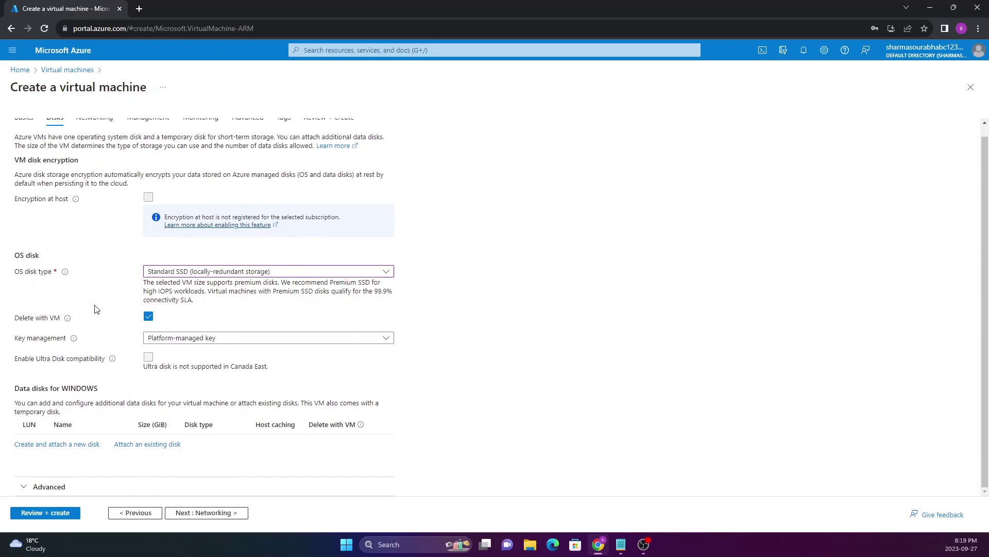
Advance through Networking, Management, Monitoring and Advanced to the Tags step
click(184, 514)
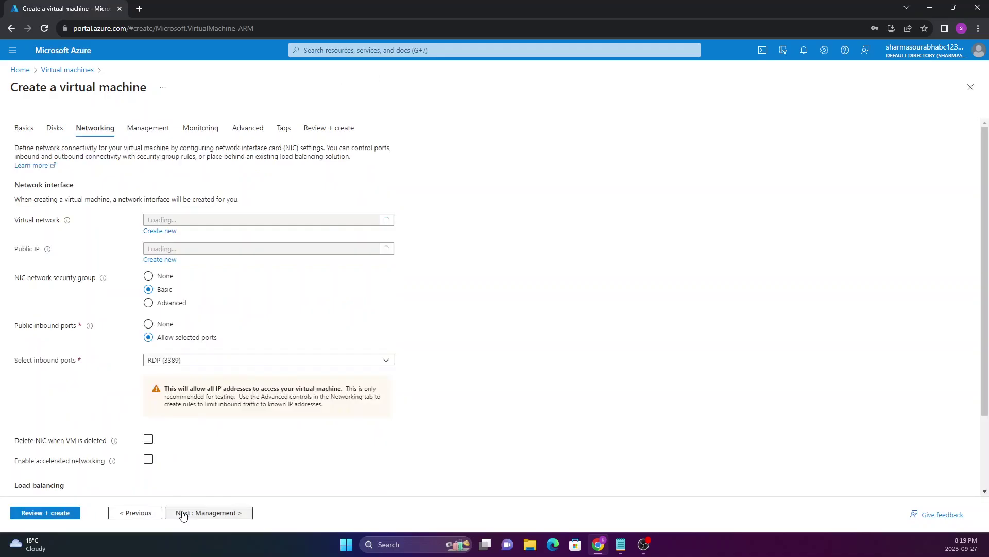
click(183, 515)
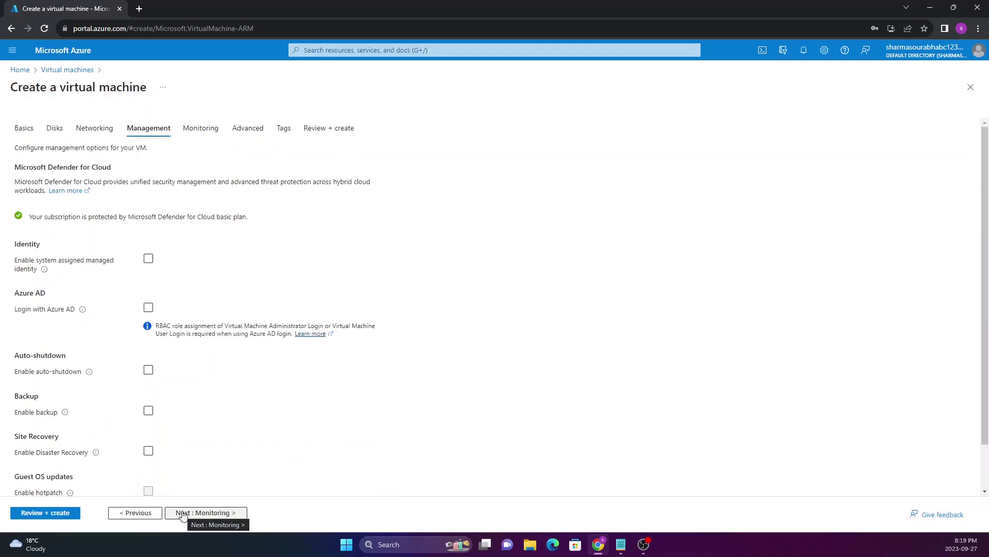
click(184, 513)
click(183, 513)
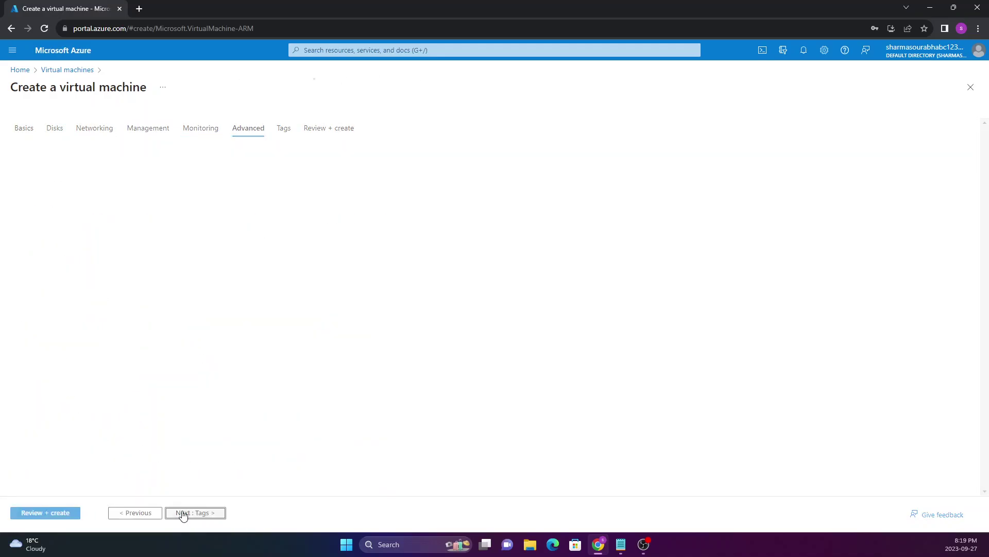
click(183, 513)
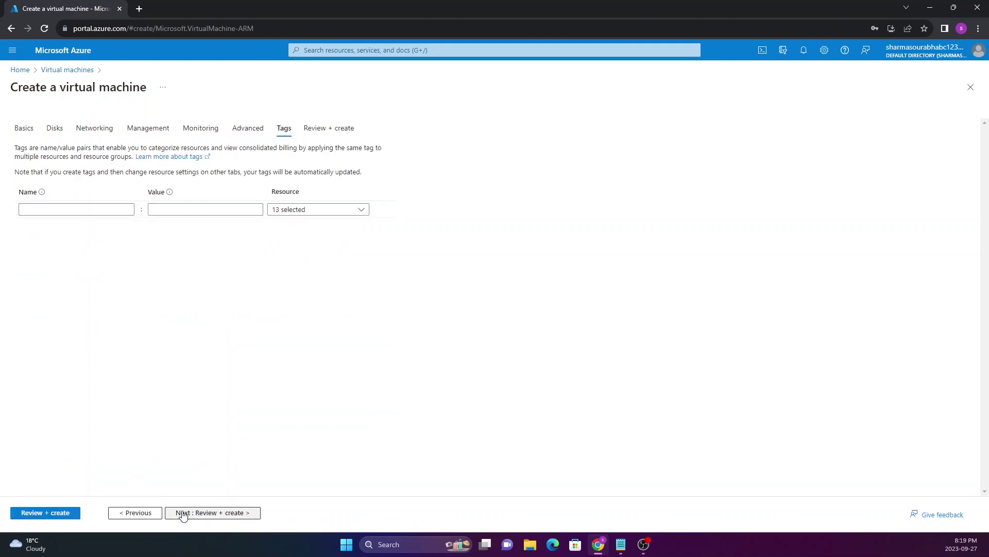
Pass Review + create validation and create the WINDOWS virtual machine
click(183, 513)
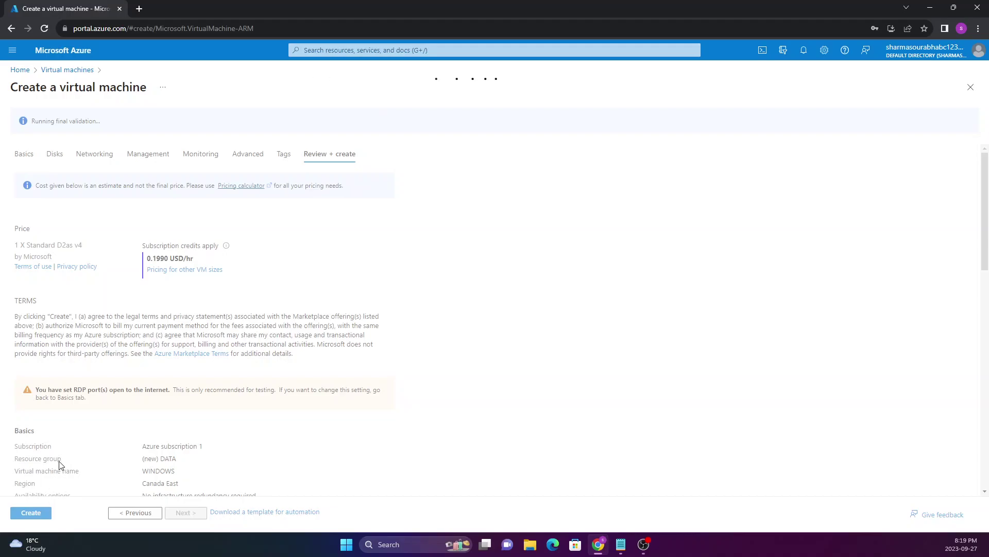
click(44, 518)
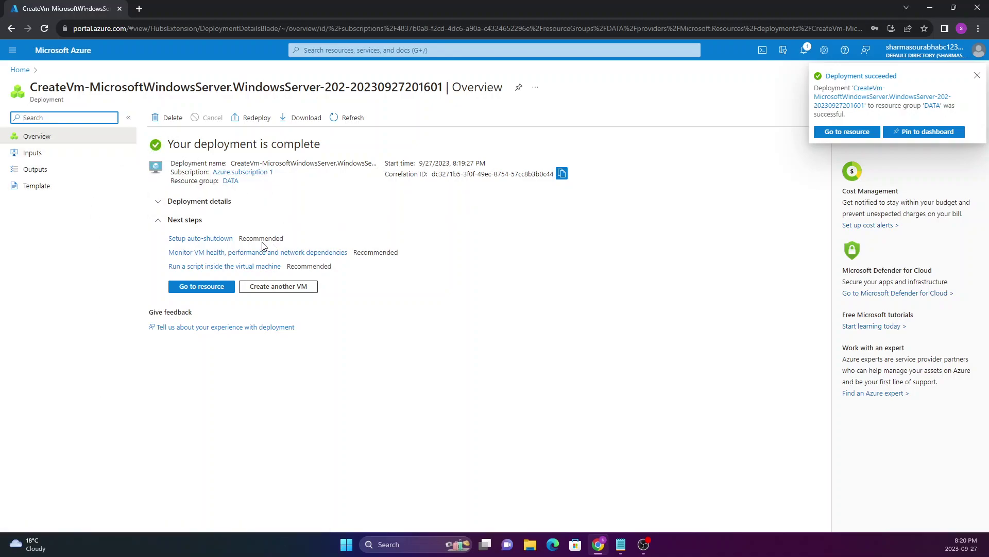
Open the WINDOWS VM, confirm its Disks page shows zero data disks, then return to Overview
click(184, 288)
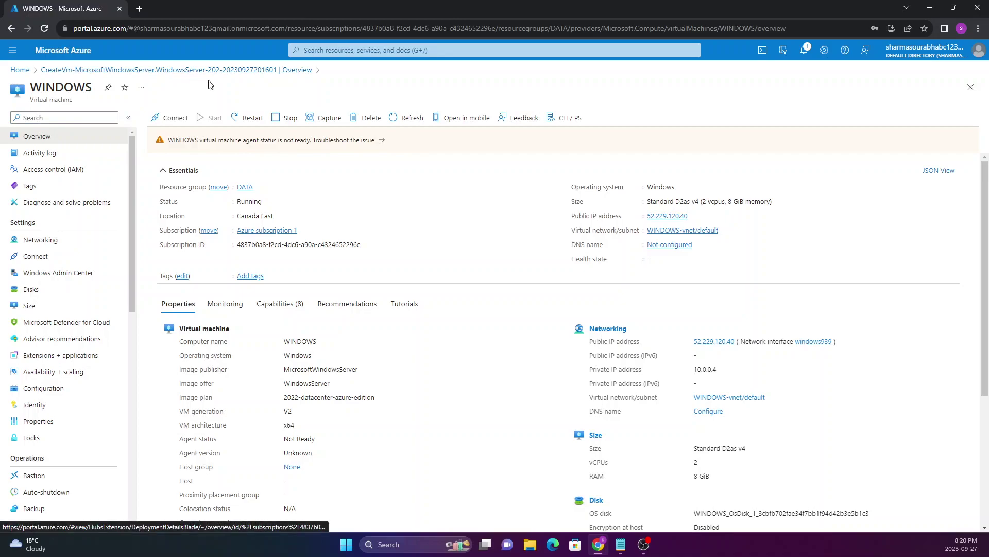
click(42, 291)
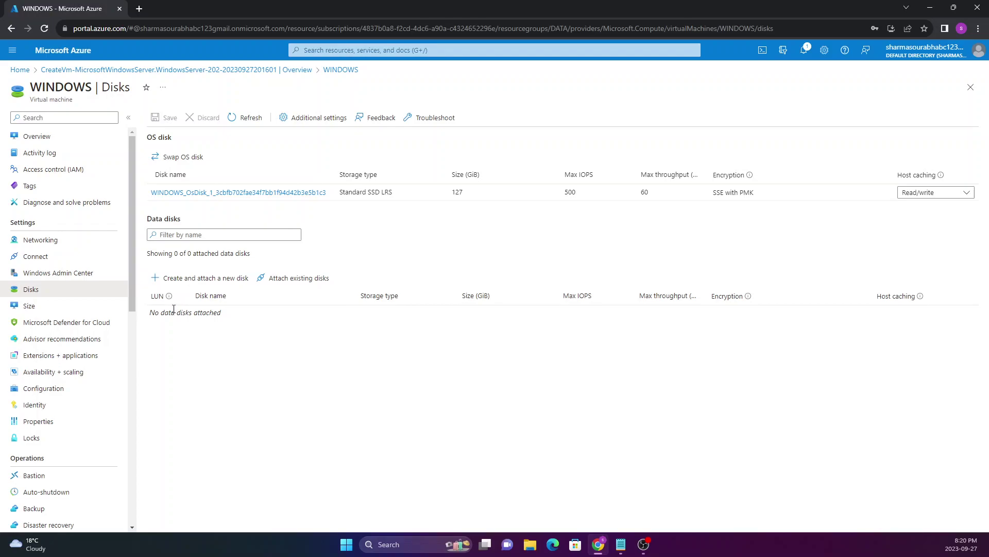
drag(147, 254, 177, 259)
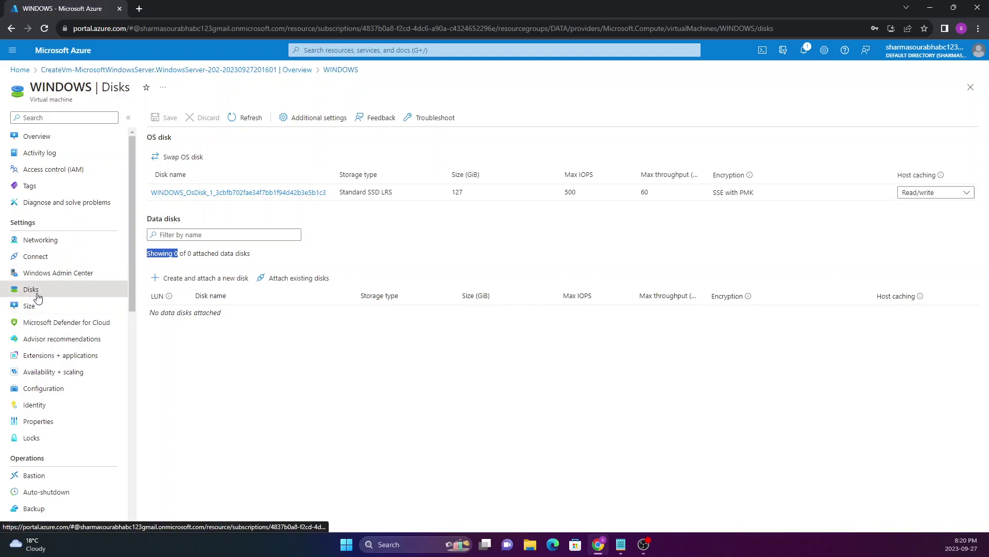
drag(251, 256, 225, 270)
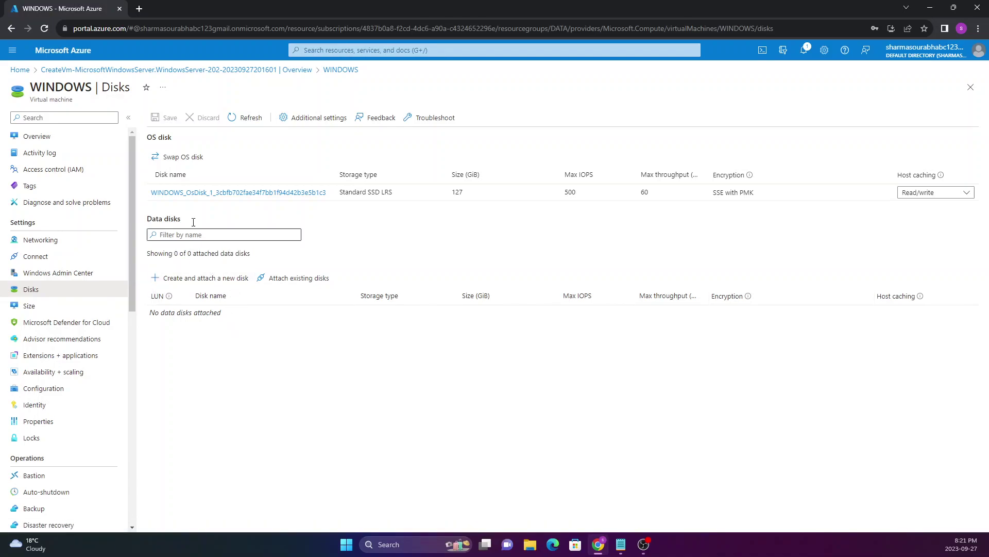
drag(155, 172, 294, 203)
click(292, 205)
drag(344, 195, 702, 185)
click(628, 208)
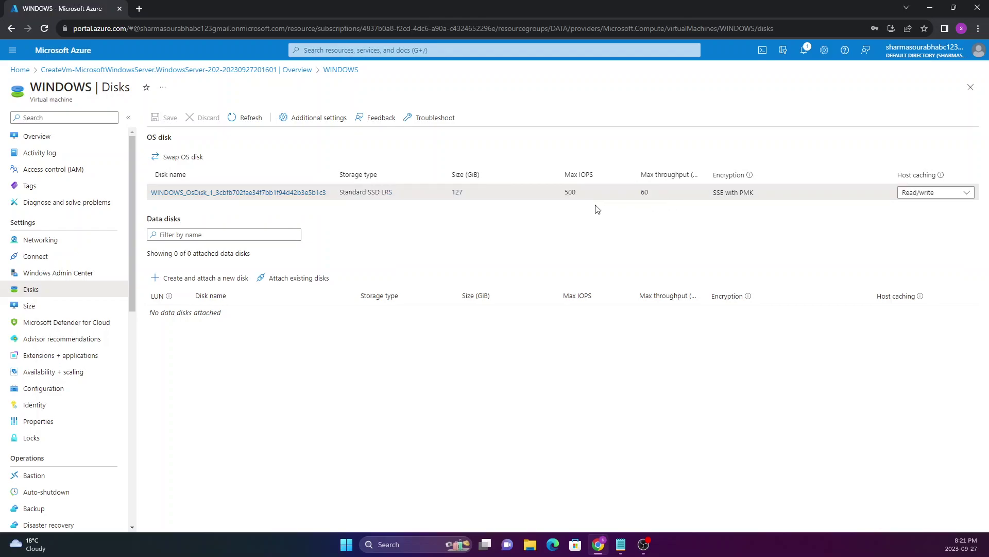
click(60, 138)
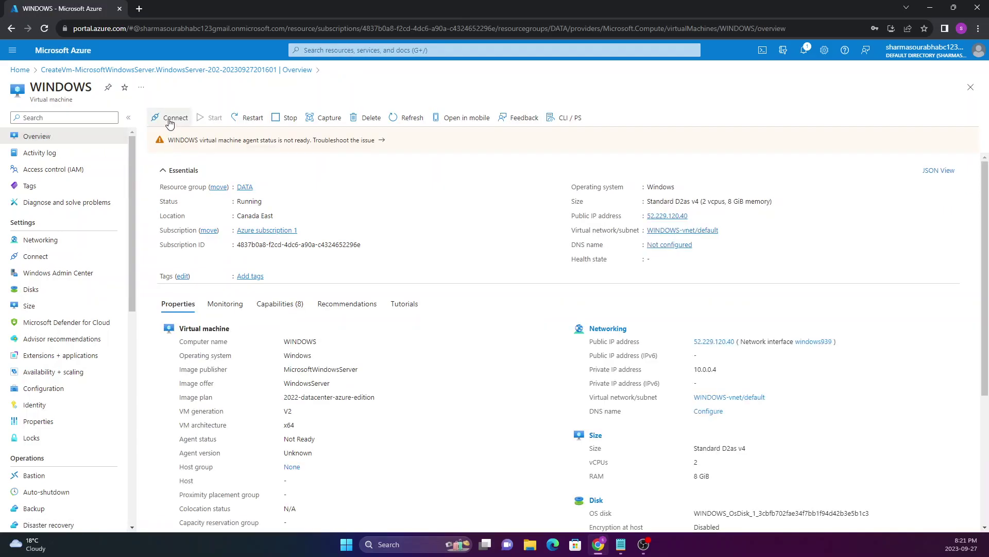
Open the VM's Connect options and copy its public IP 52.229.120.40
click(171, 121)
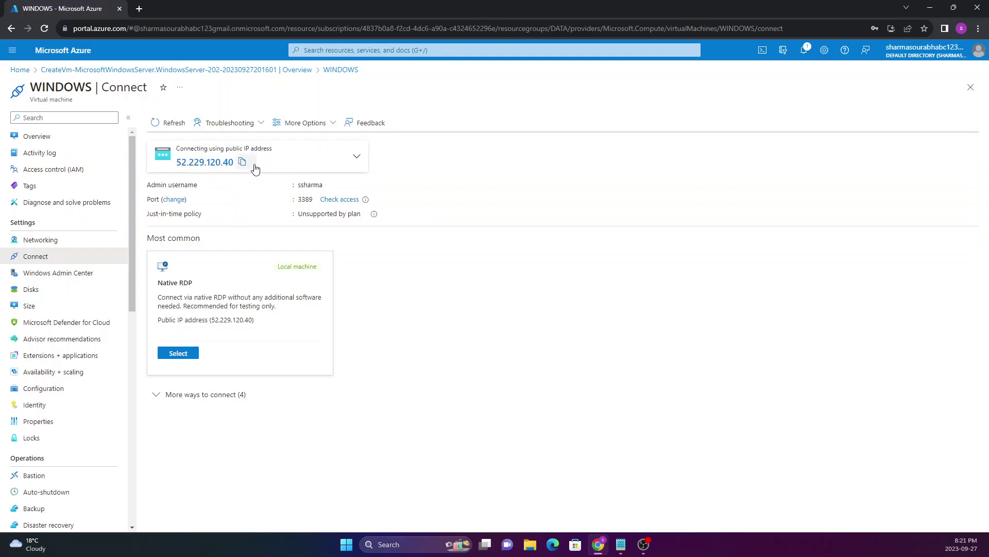
click(242, 162)
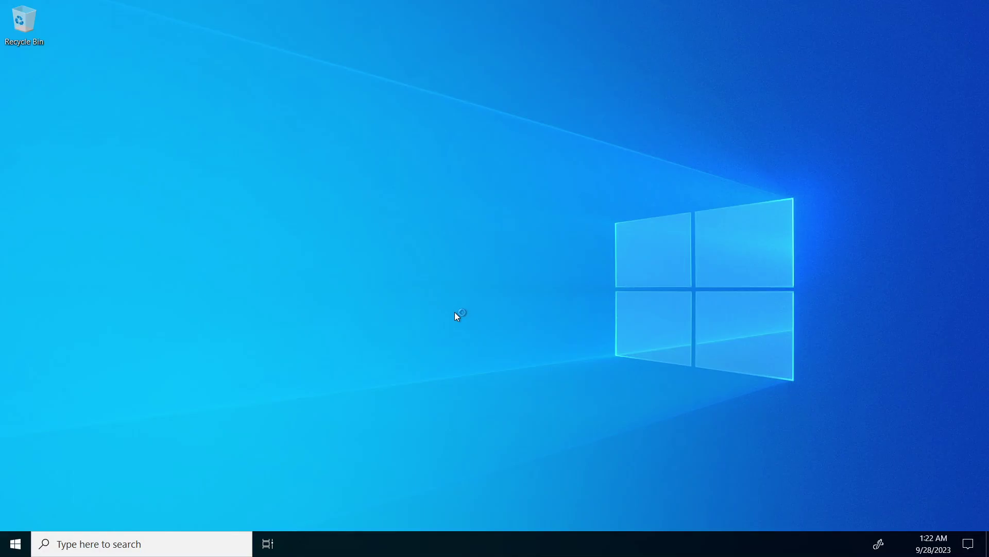
Allow network discovery, dismiss the Windows Admin Center prompt and close Server Manager
mouse_move(296, 2)
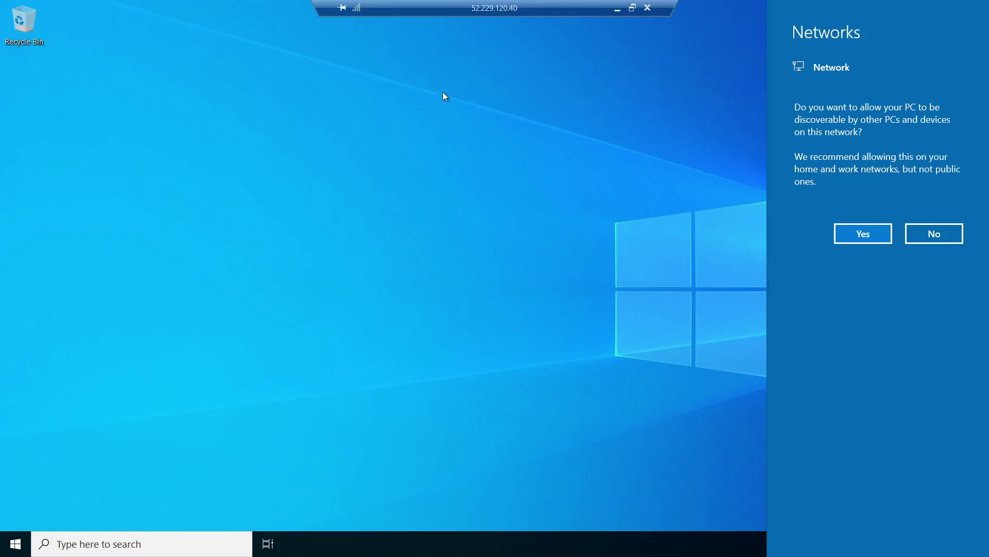
click(879, 238)
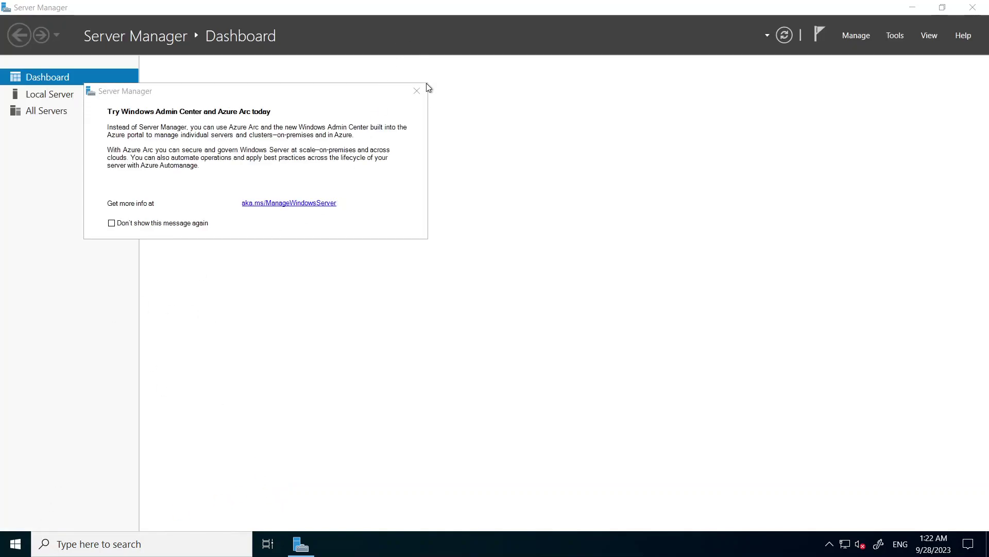
click(417, 91)
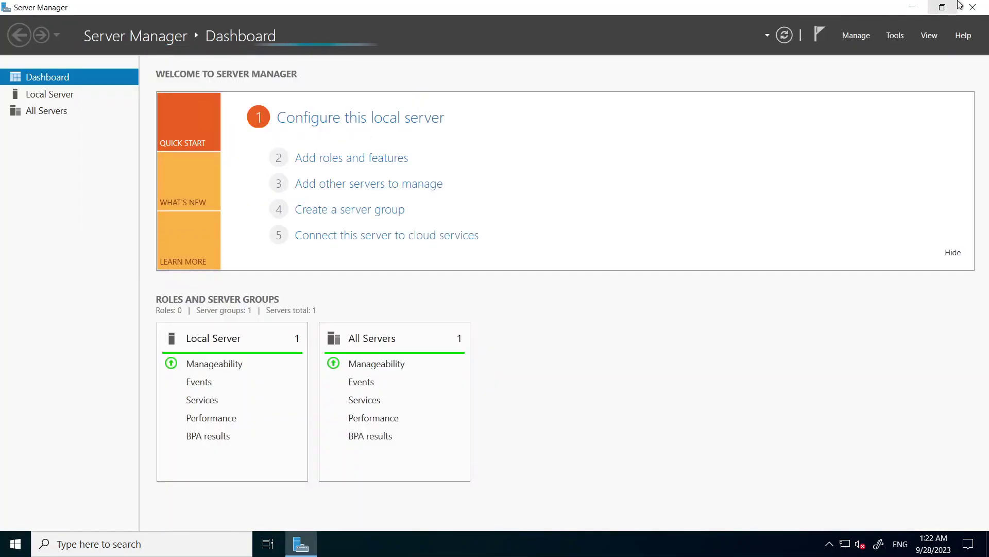
click(972, 8)
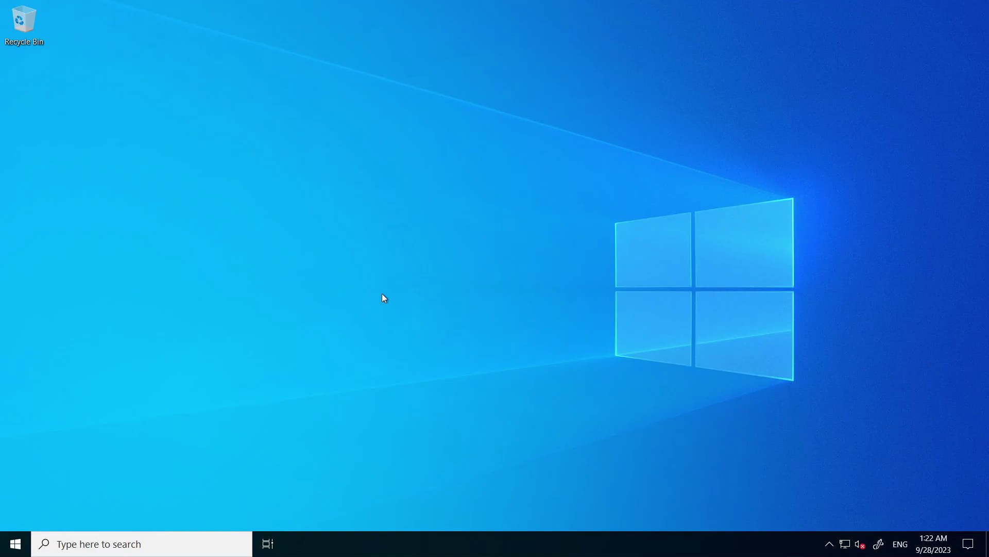
click(15, 545)
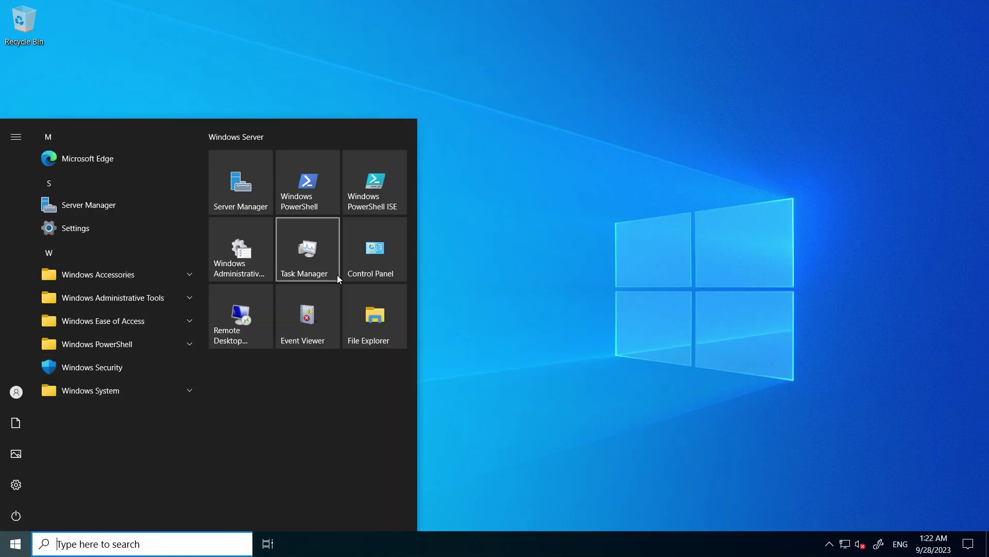
click(367, 314)
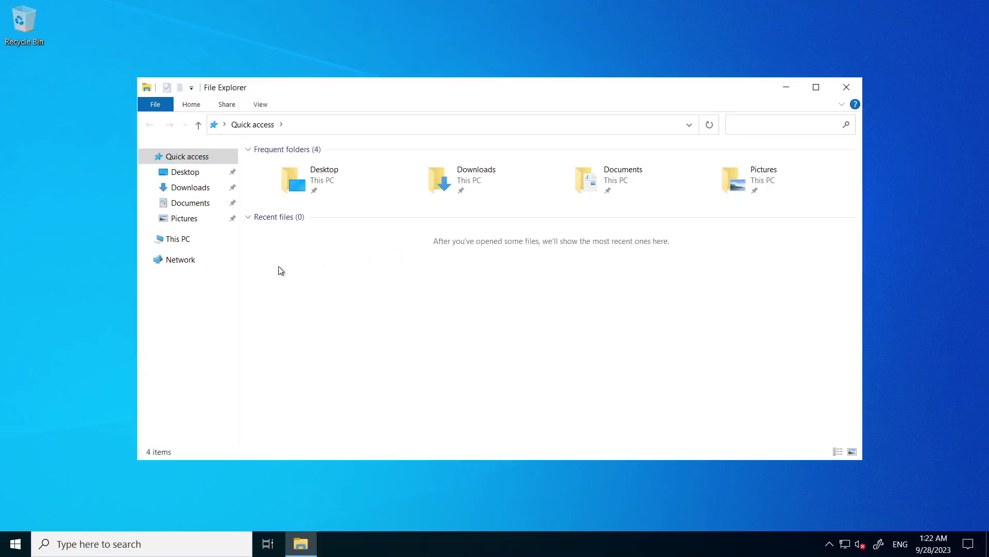
click(178, 239)
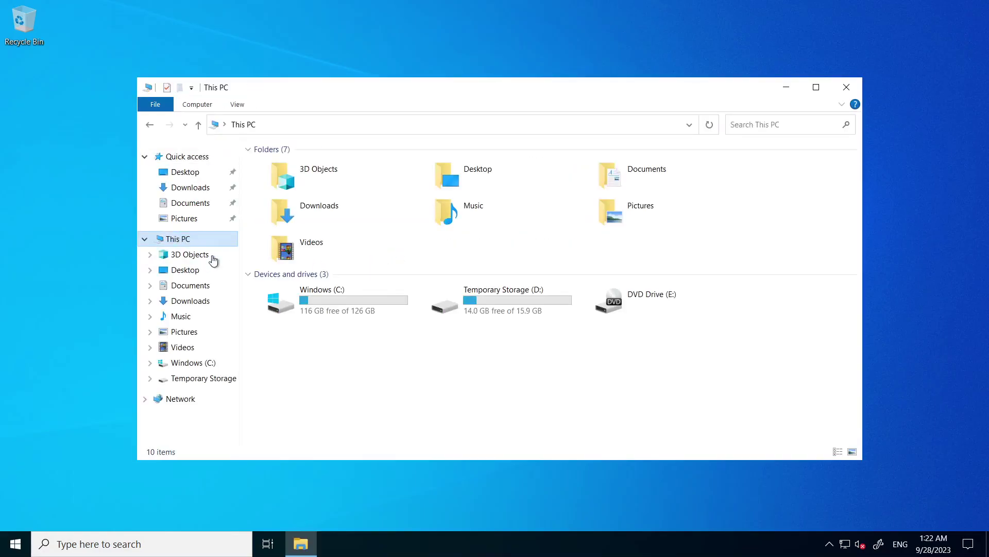
click(480, 314)
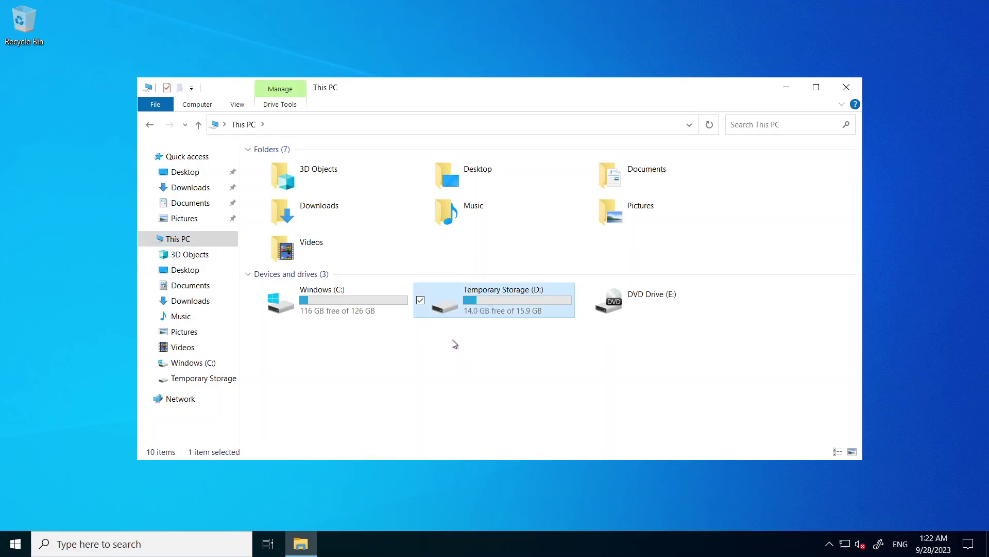
double_click(457, 300)
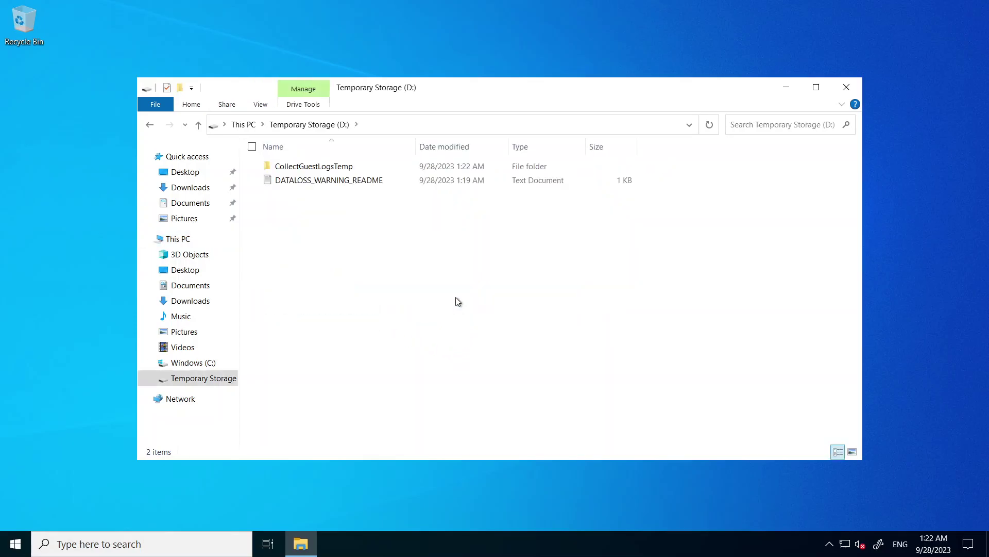
click(149, 124)
drag(324, 355, 318, 289)
click(324, 339)
drag(317, 330, 341, 288)
click(374, 351)
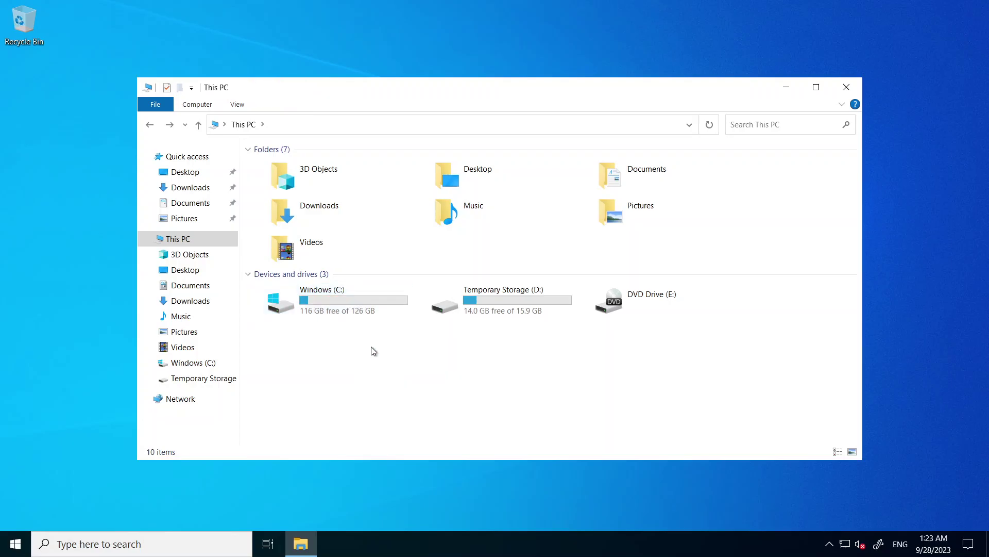
drag(501, 342, 582, 278)
click(535, 326)
drag(473, 341, 539, 258)
click(506, 352)
drag(473, 340, 545, 335)
drag(445, 343, 550, 269)
click(556, 354)
double_click(347, 293)
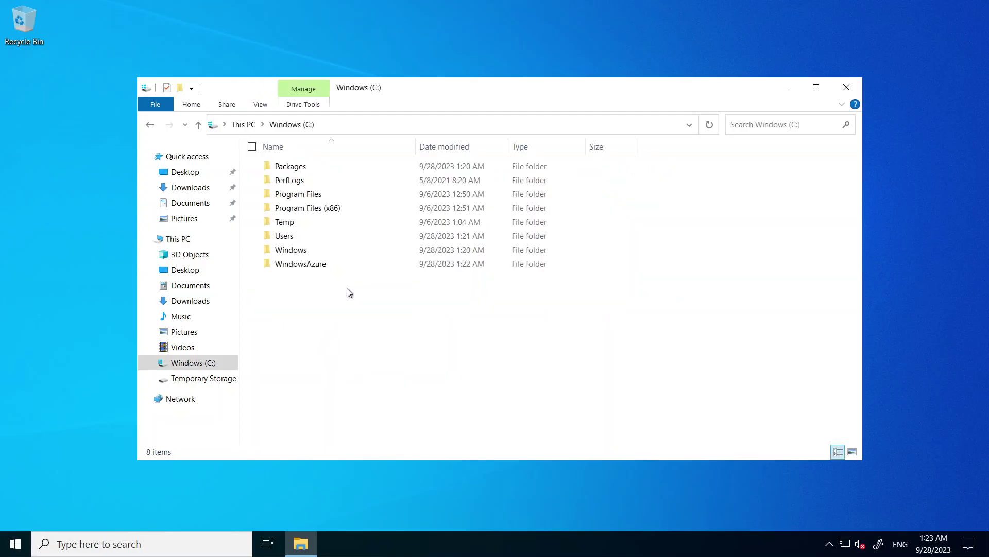
key(ctrl+a)
click(311, 325)
click(149, 124)
drag(433, 379, 549, 293)
click(543, 343)
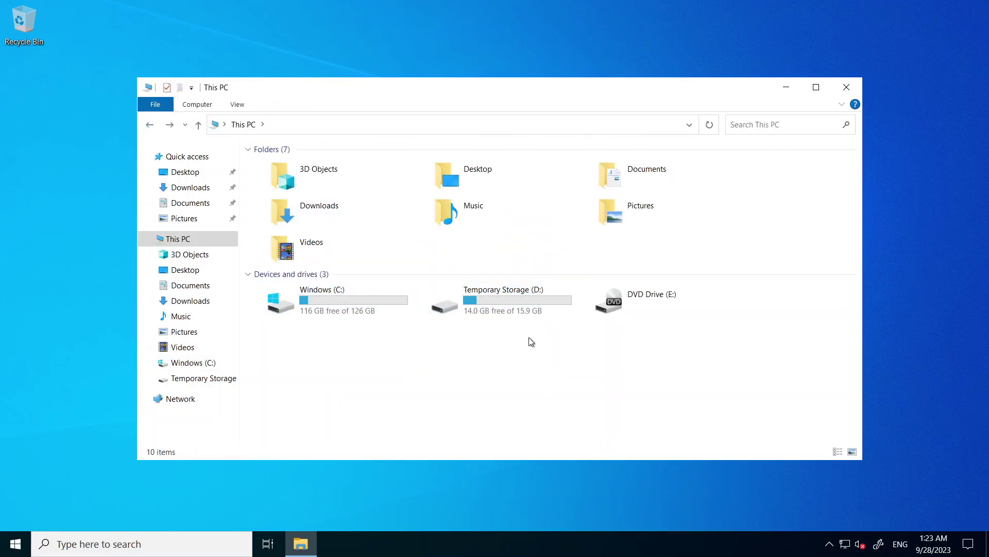
Launch Disk Management from the Start quick menu and maximize it
right_click(14, 544)
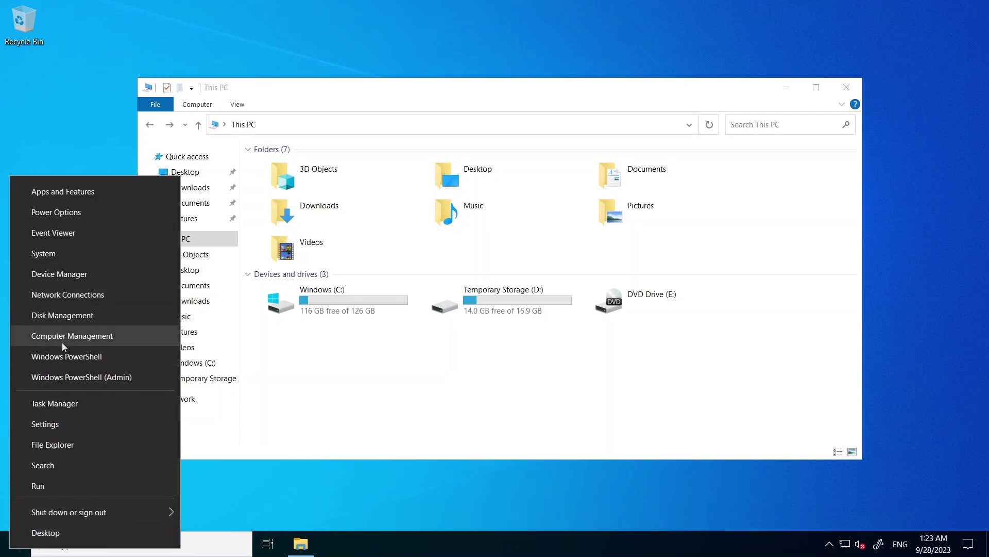
click(63, 320)
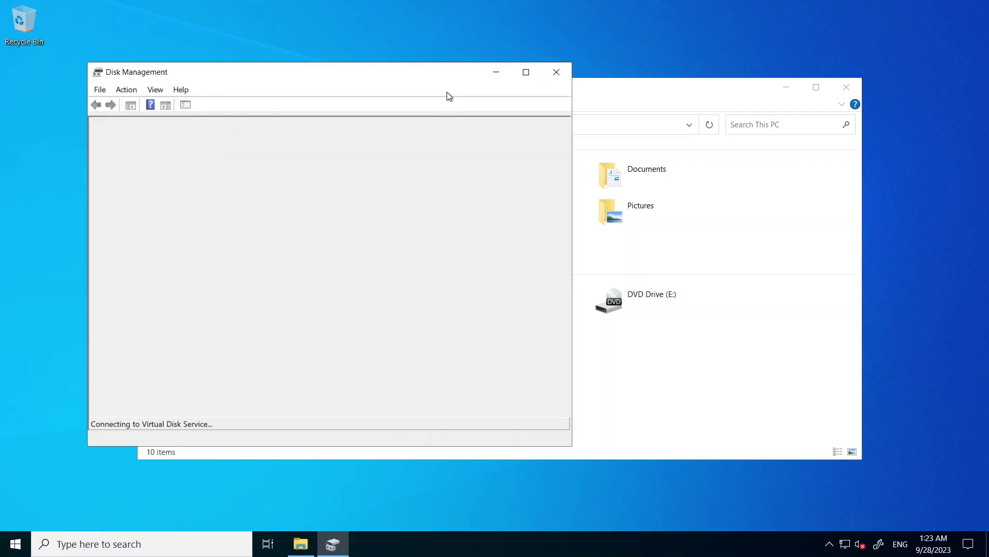
click(526, 70)
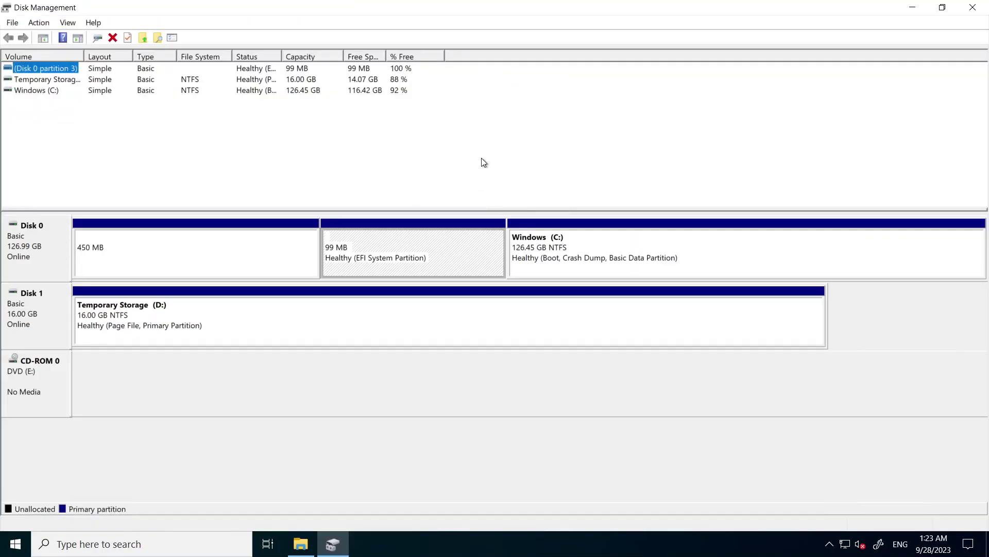
Inspect Disk 1's Temporary Storage (D:) and Disk 0's Windows (C:), then minimize the remote session
click(35, 323)
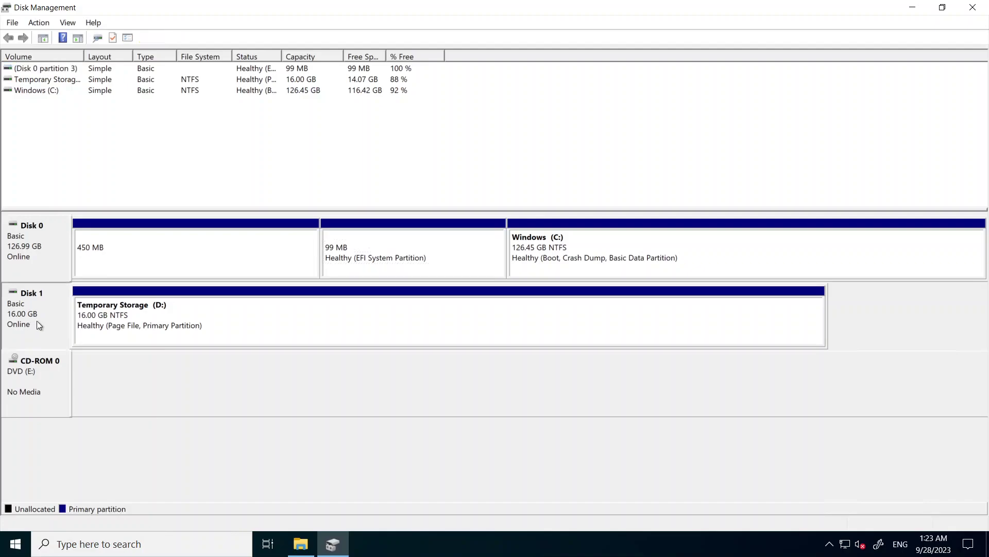
click(119, 324)
click(26, 251)
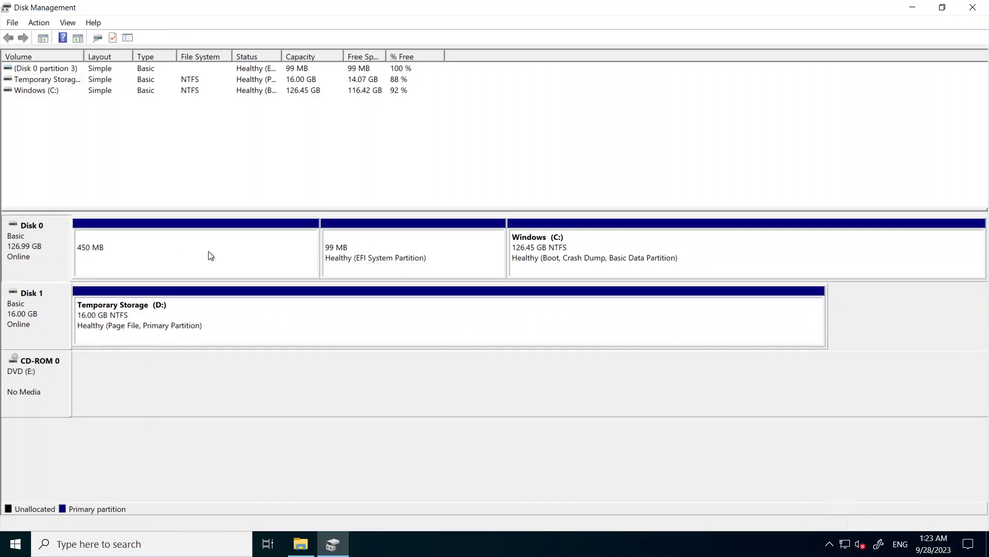
click(544, 255)
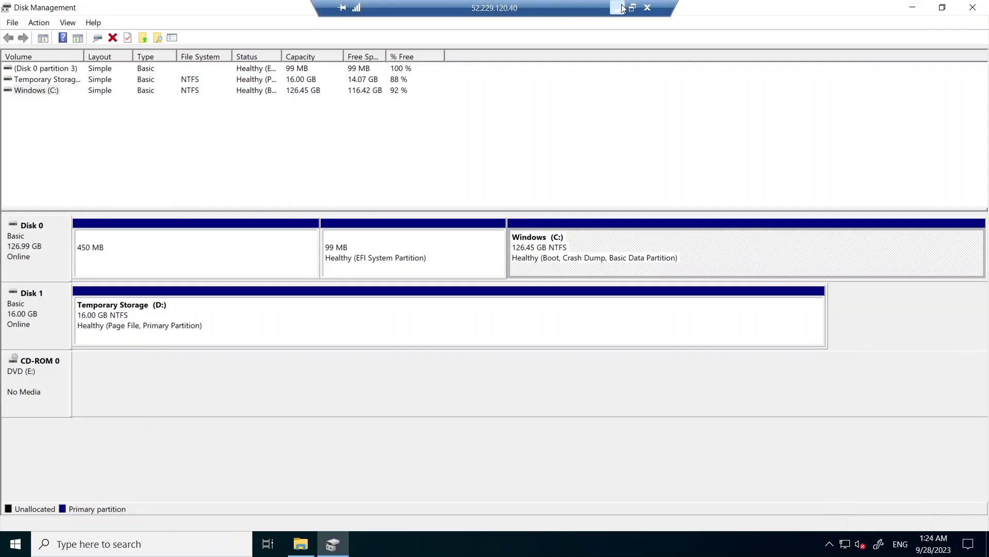
click(634, 6)
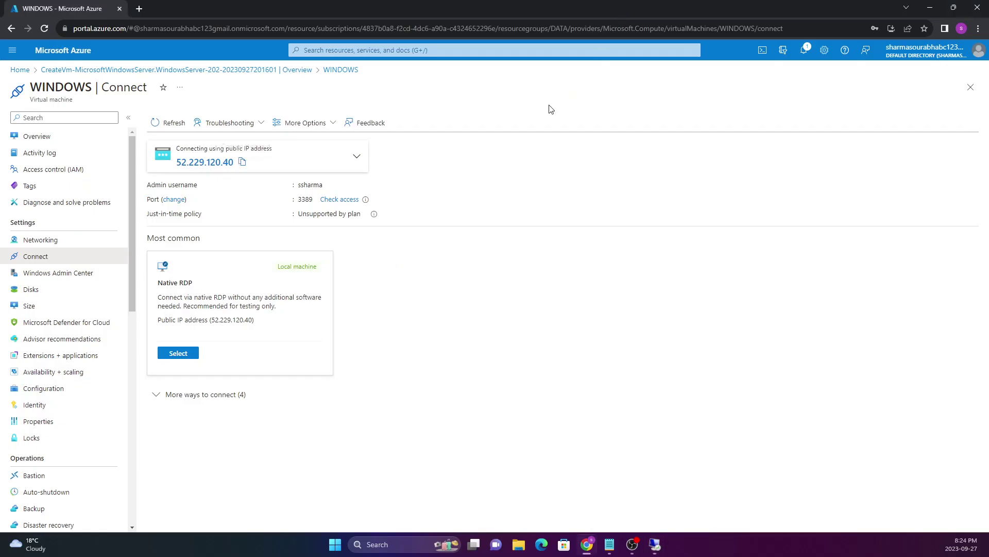
Go to the WINDOWS VM's Disks page in the Azure portal
click(27, 292)
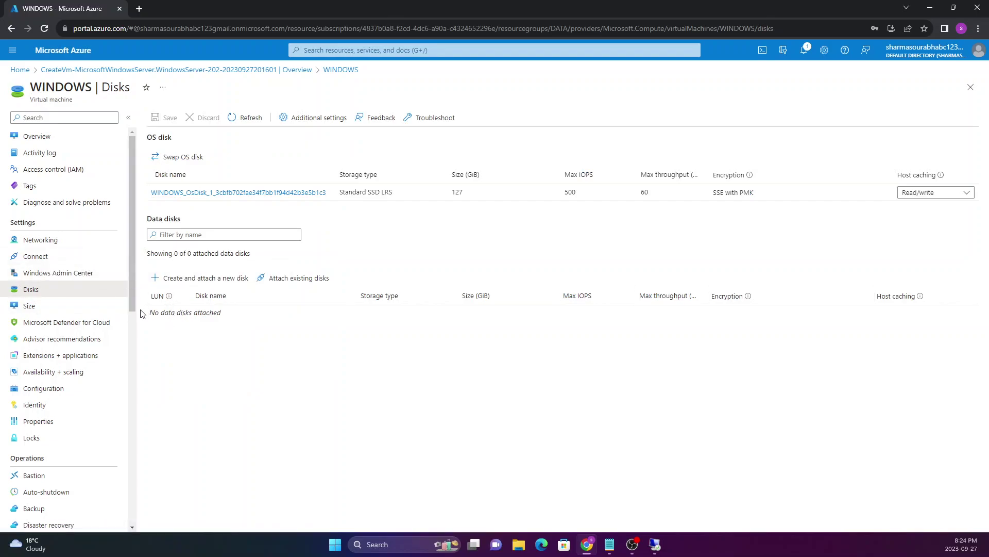
click(656, 547)
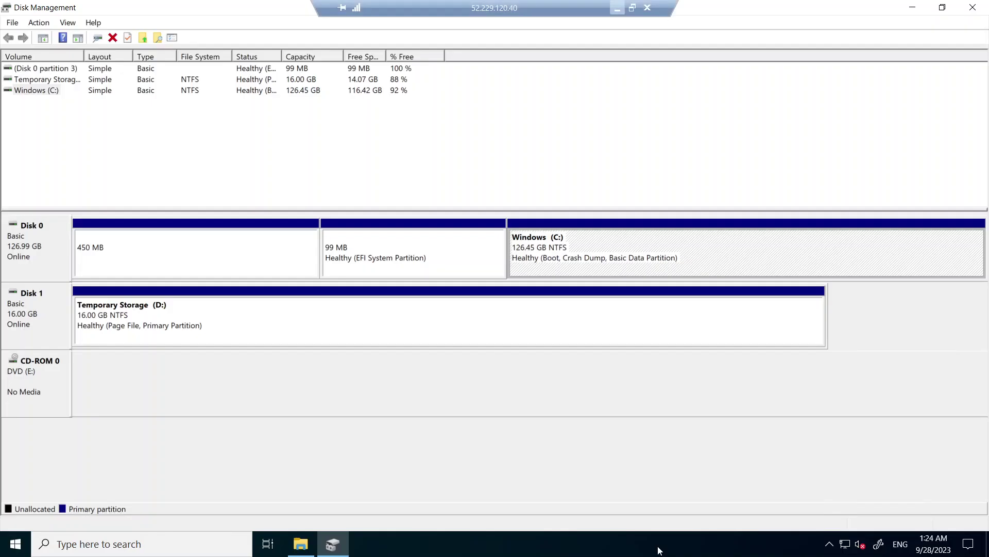
click(617, 8)
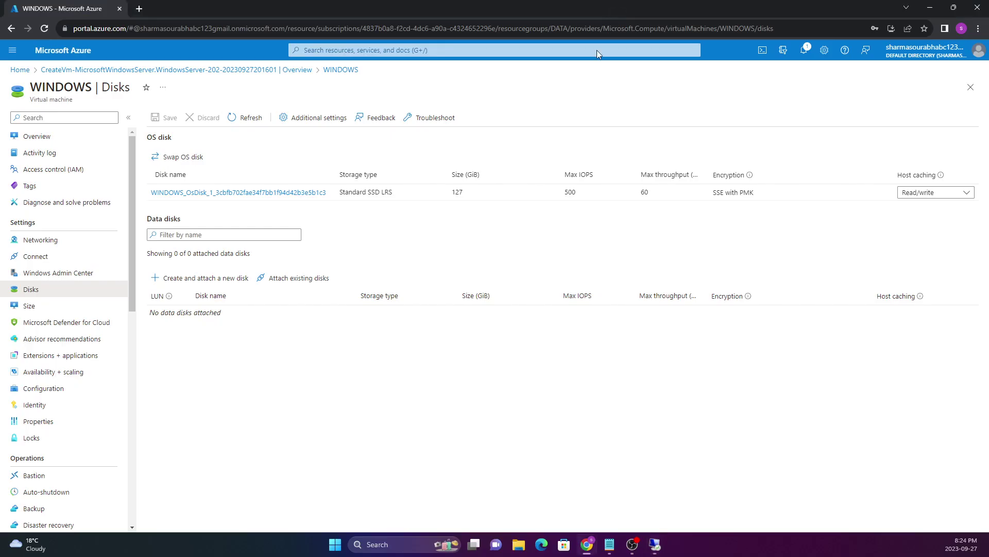
Create and attach a new 25 GiB Premium SSD data disk named DATA1, and save
click(196, 278)
click(209, 312)
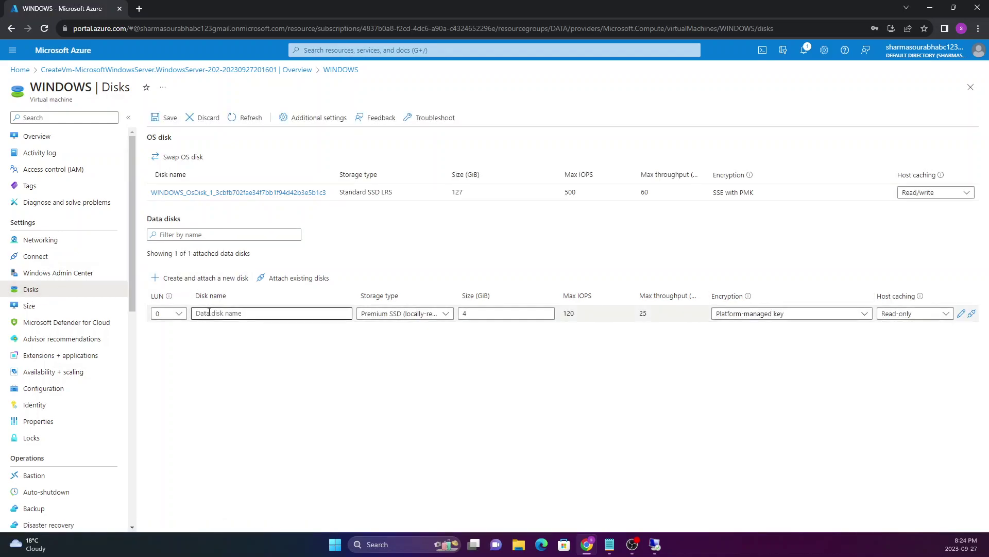
click(213, 316)
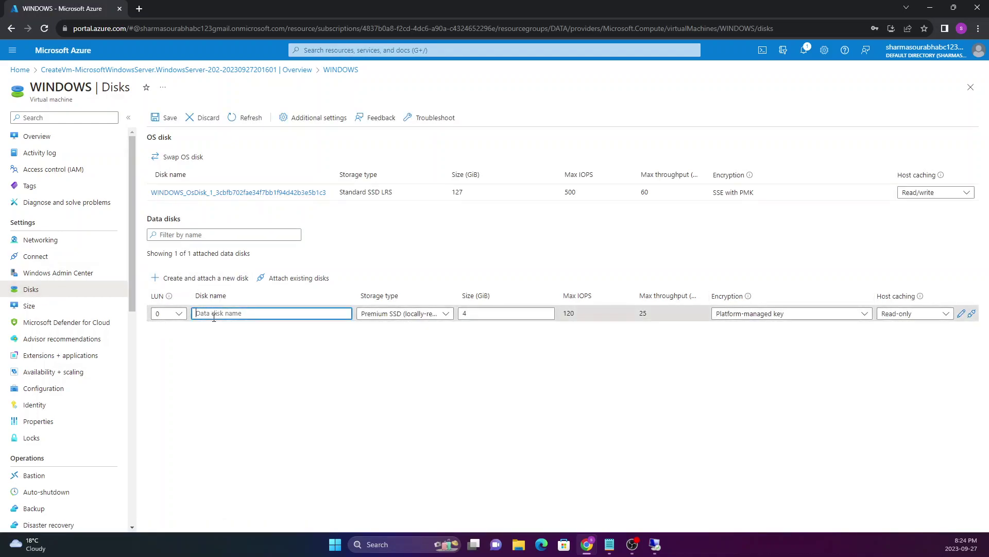
text(DATA1)
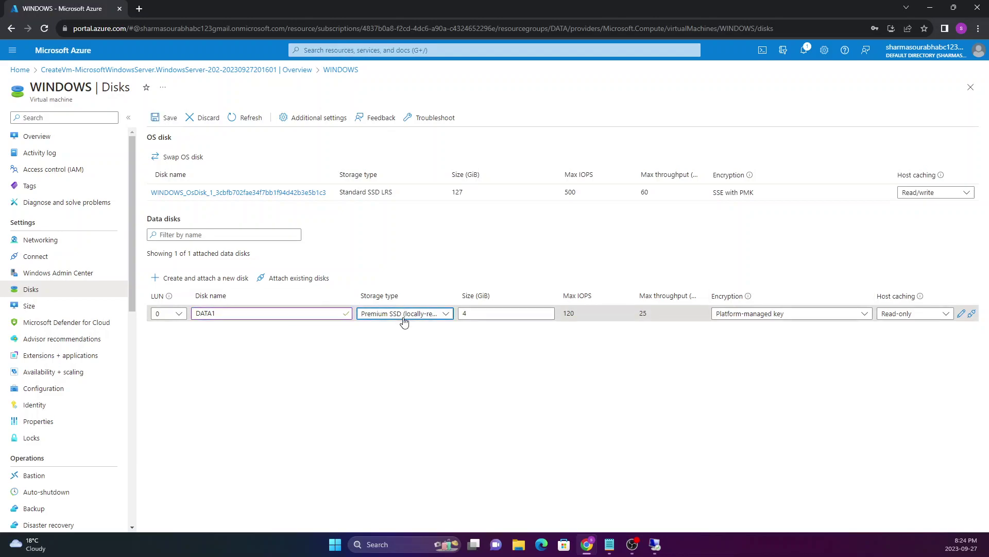
click(404, 319)
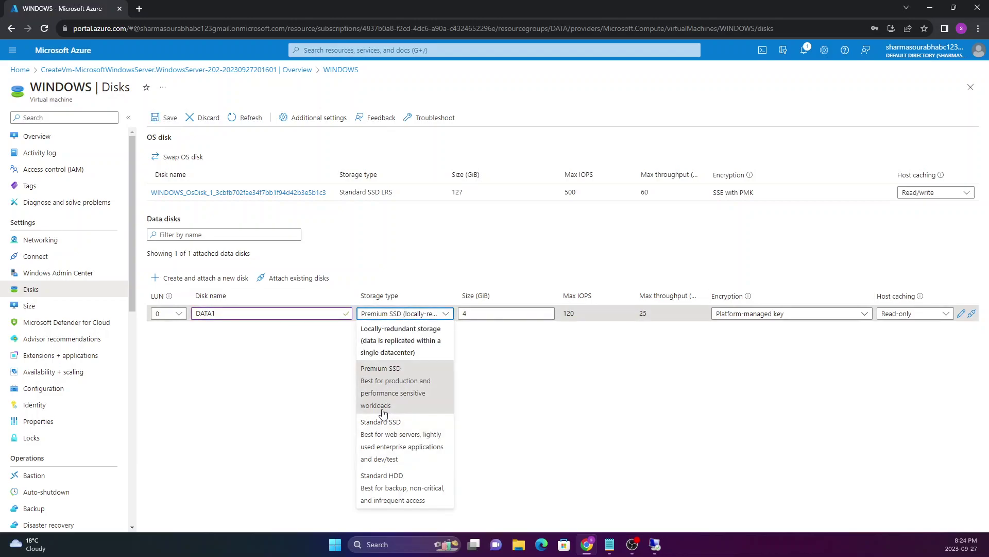
click(382, 386)
click(485, 315)
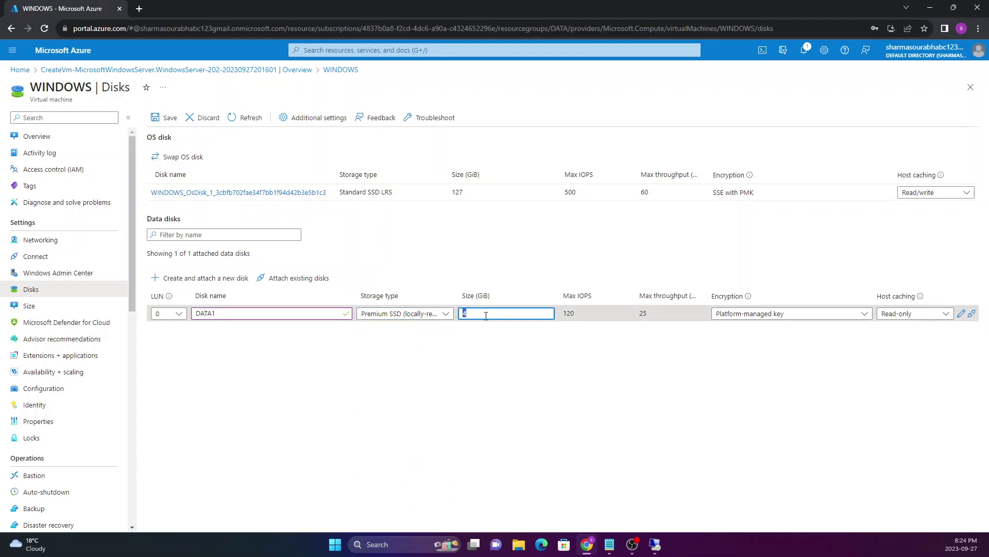
text(25)
click(495, 404)
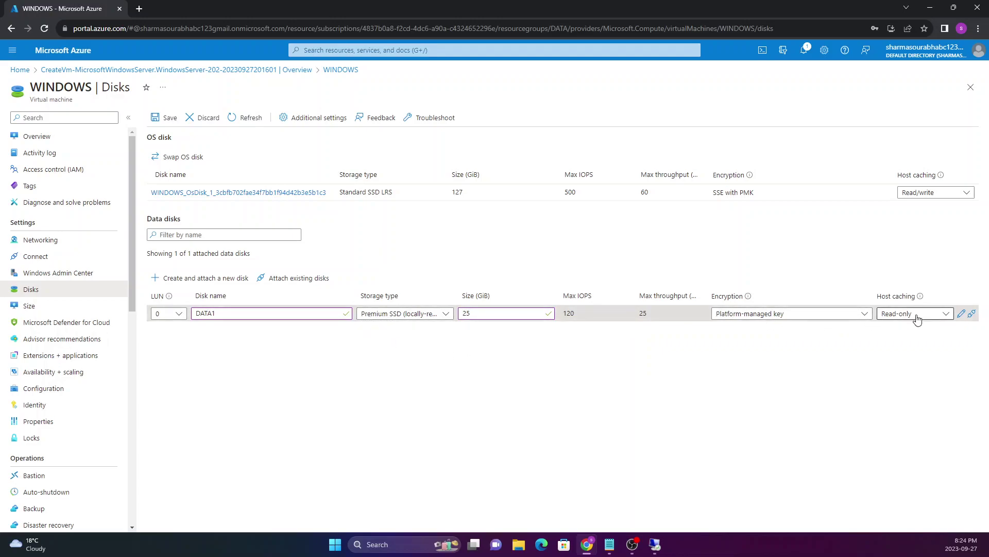
click(171, 126)
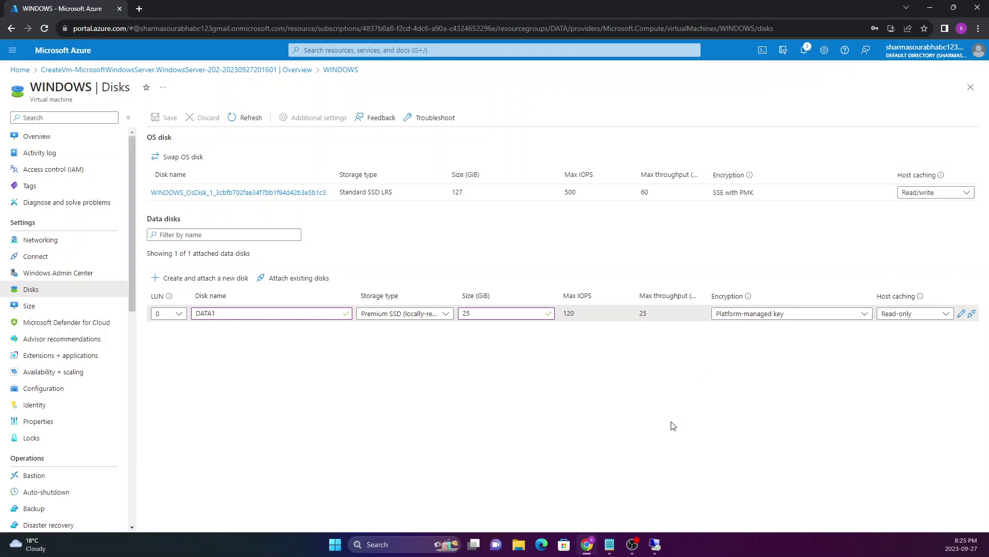
Refresh the portal's disk list, then restore the remote Disk Management session
mouse_move(654, 553)
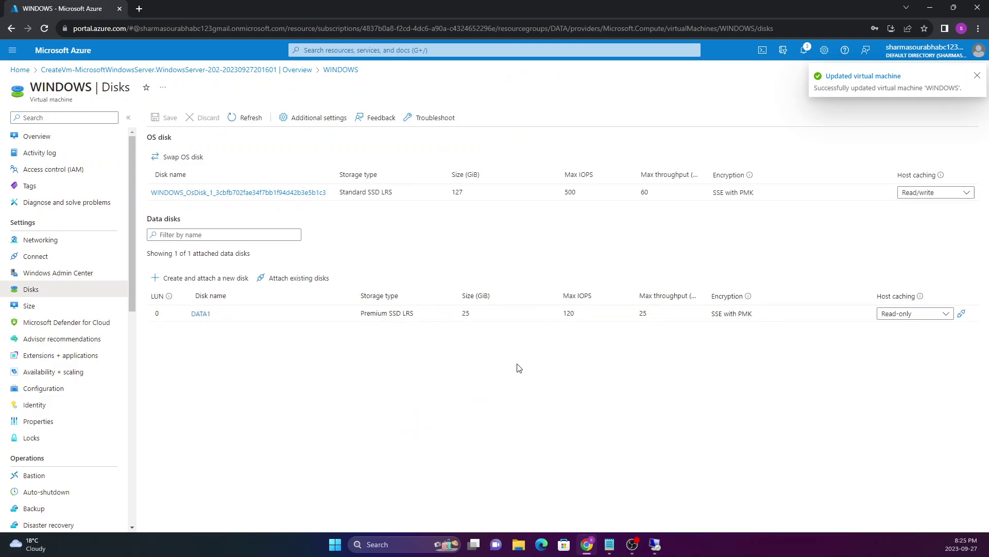
click(44, 28)
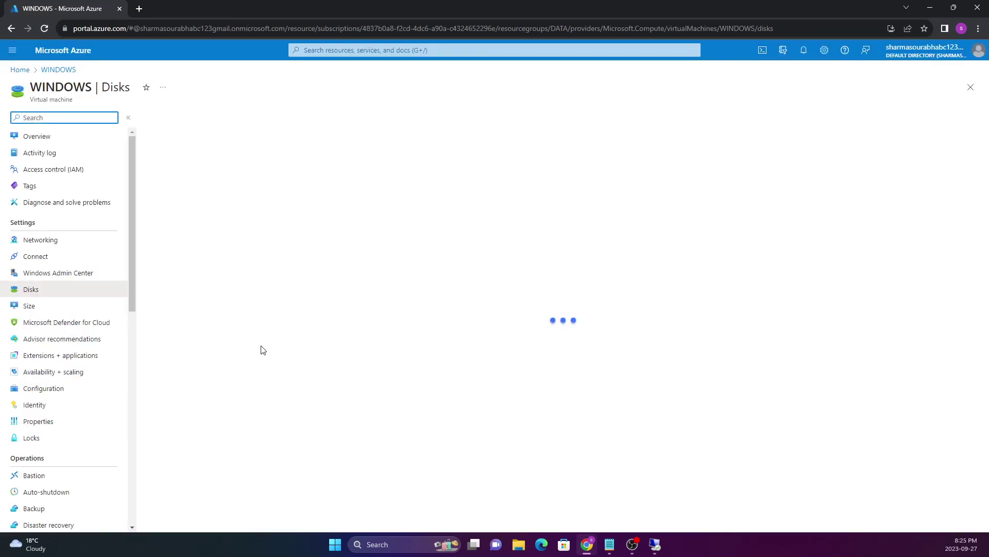
drag(208, 353, 230, 350)
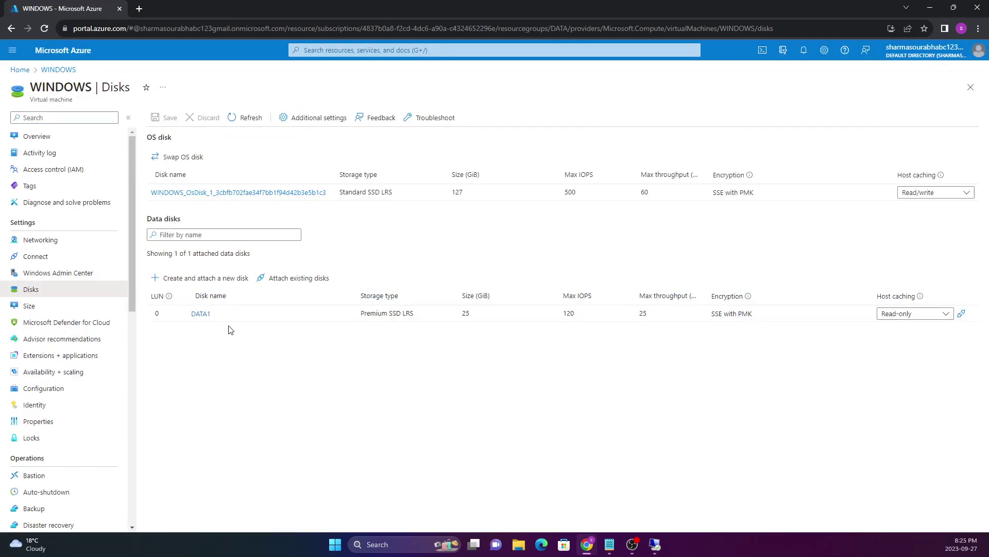
click(654, 545)
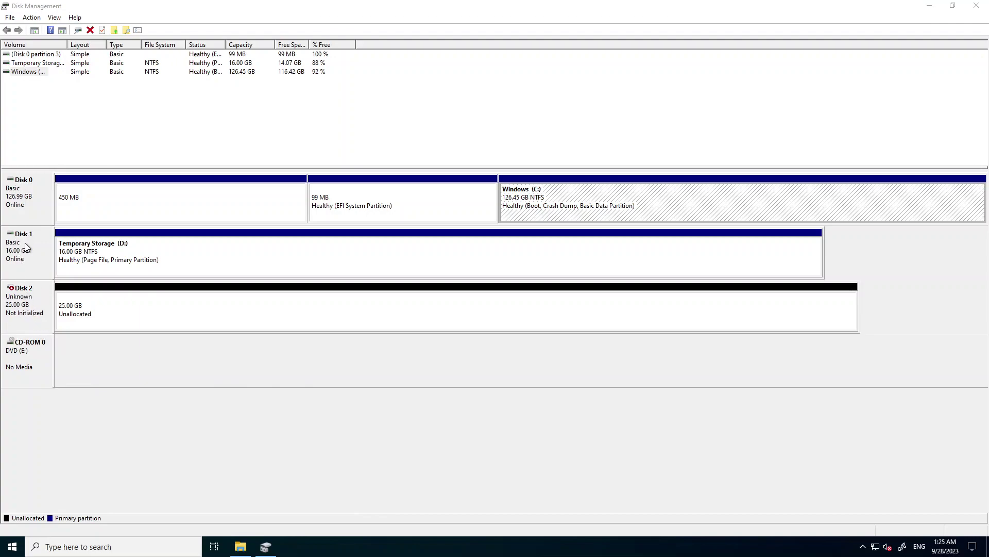
Review Disks 0, 1 and the new Disk 2, and check the drives in File Explorer
click(25, 244)
click(24, 190)
click(33, 306)
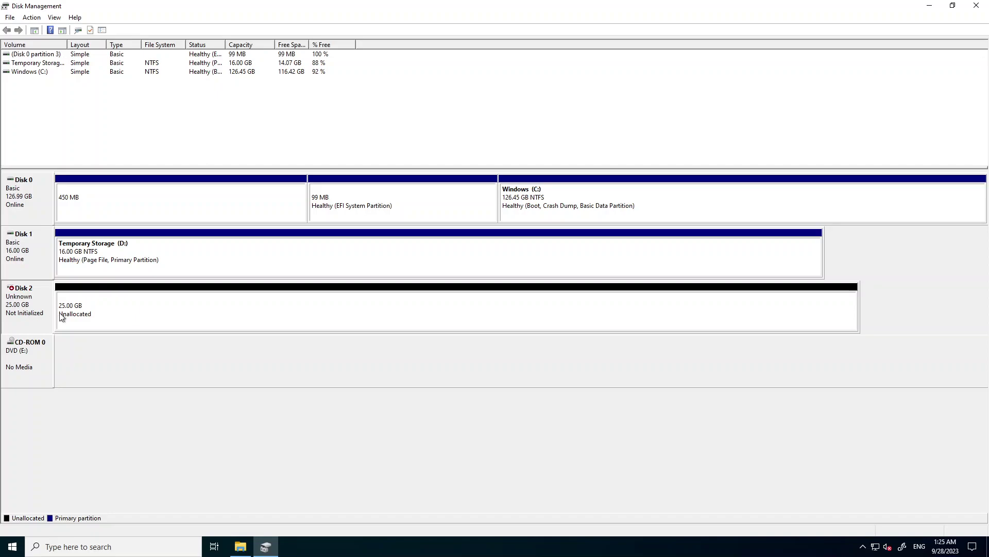
click(240, 546)
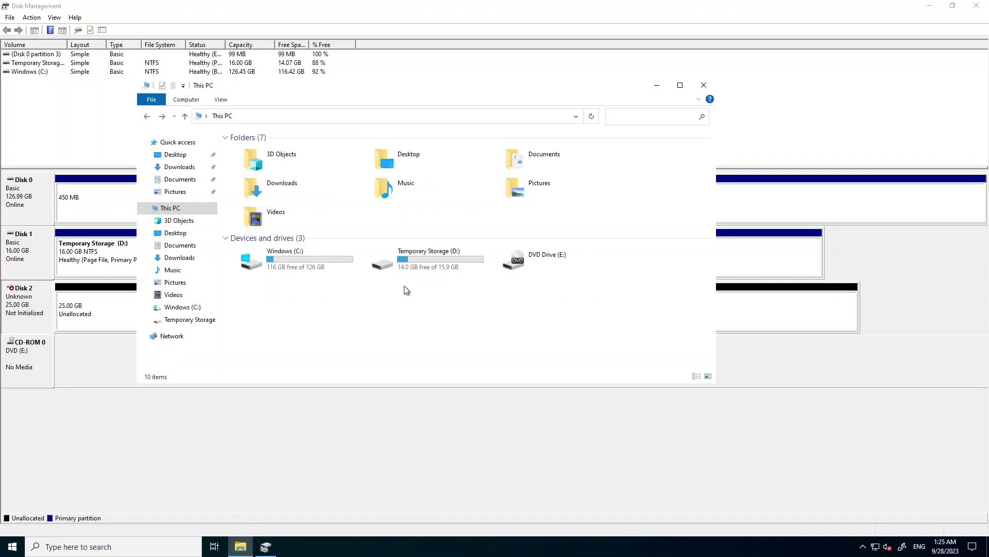
drag(371, 330, 451, 265)
click(486, 286)
click(657, 86)
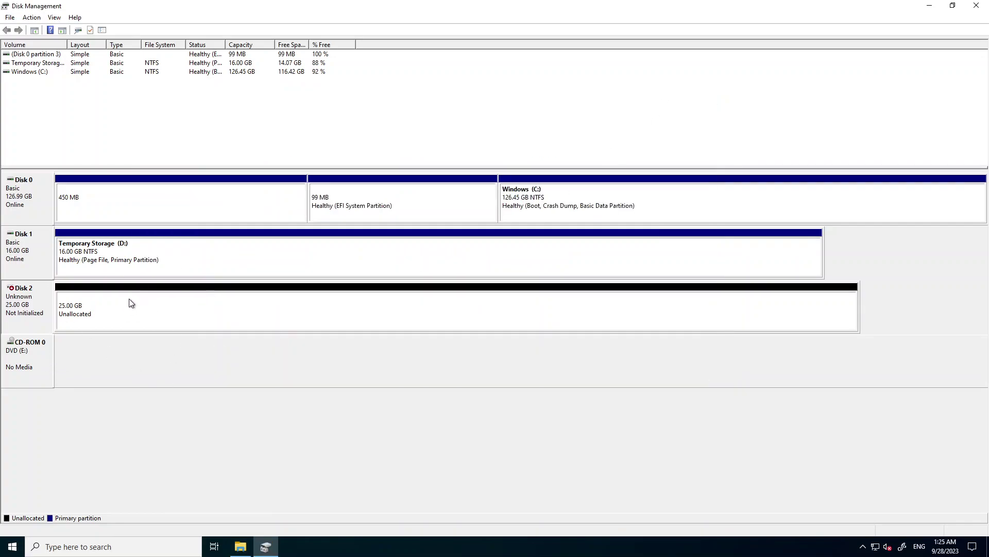
Initialize Disk 2 with the GPT partition style
right_click(35, 308)
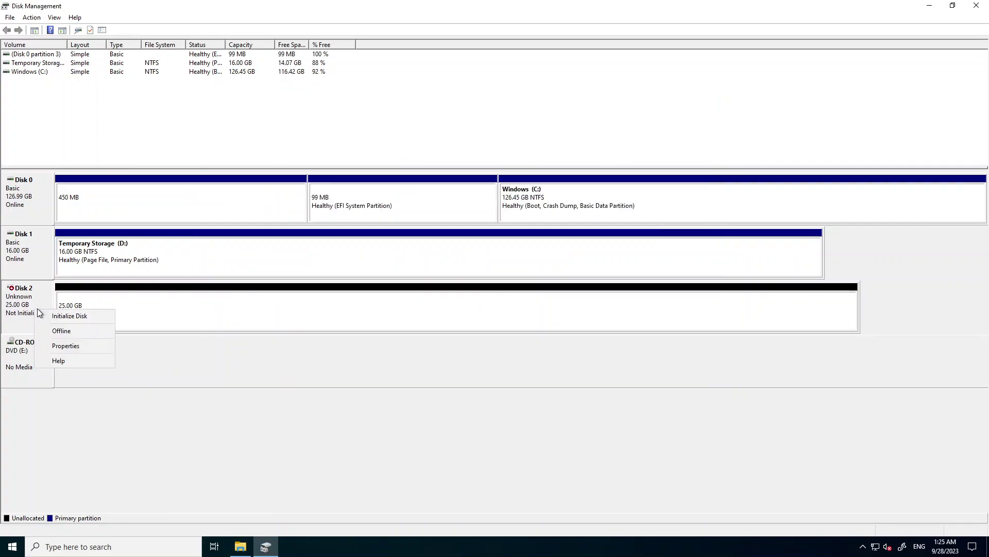
right_click(16, 308)
right_click(23, 296)
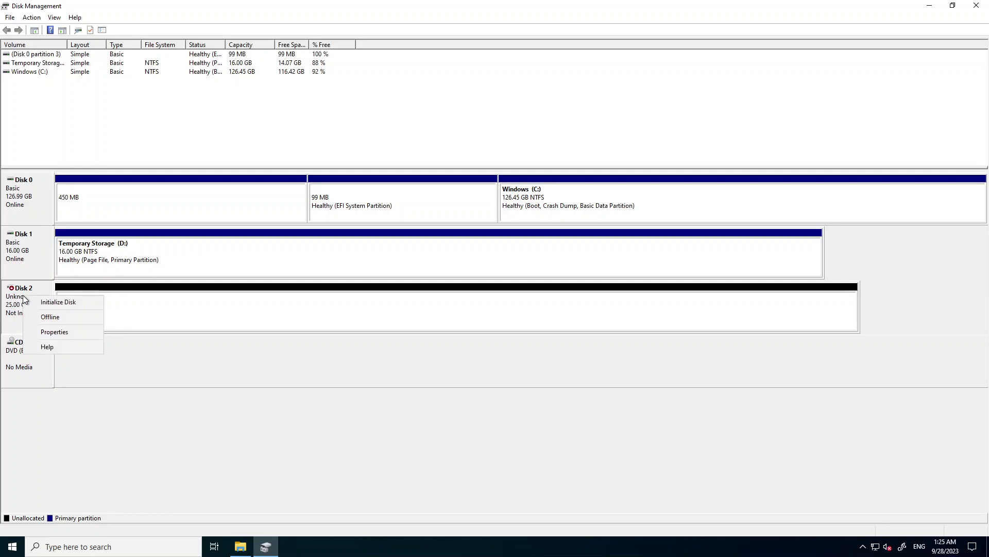
click(165, 302)
right_click(165, 302)
click(34, 310)
right_click(32, 309)
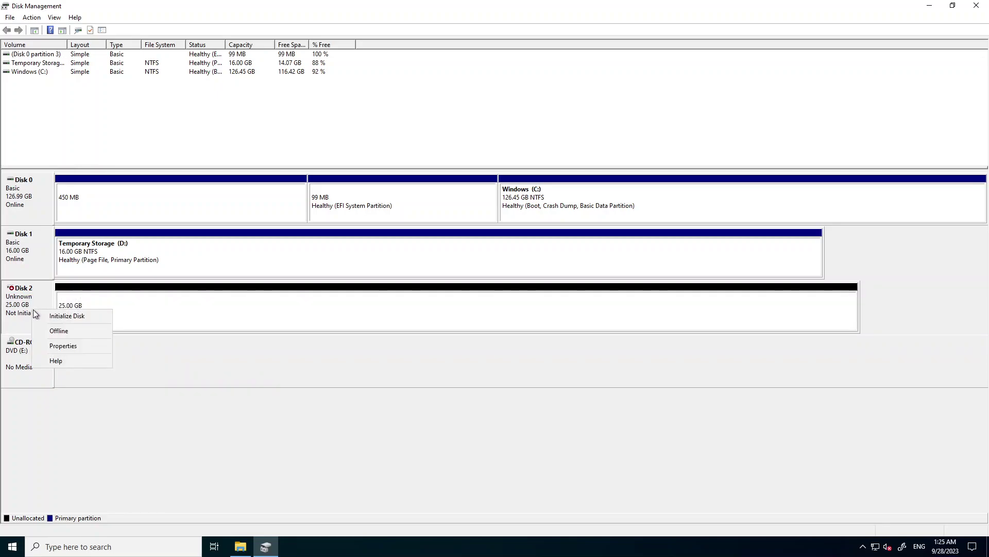
right_click(21, 299)
right_click(22, 297)
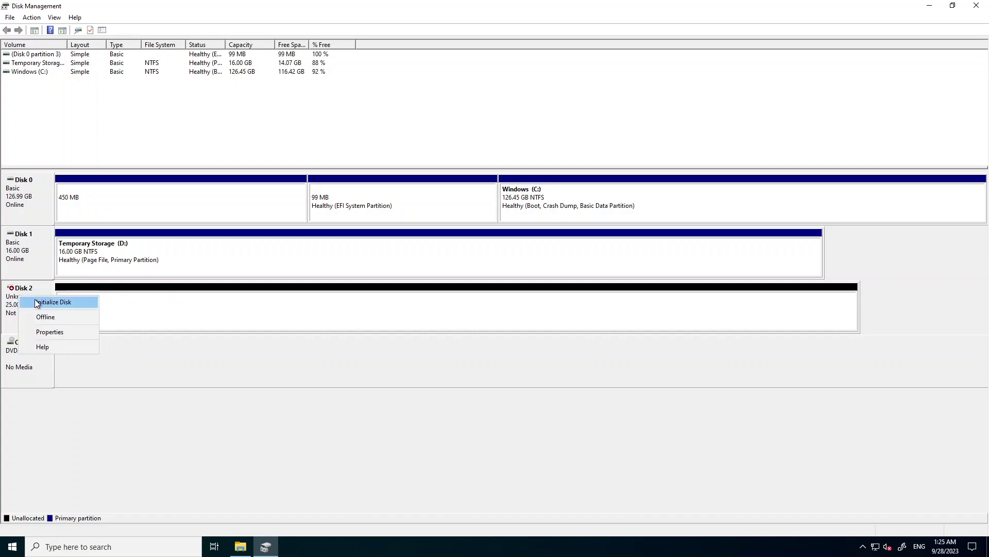
click(35, 300)
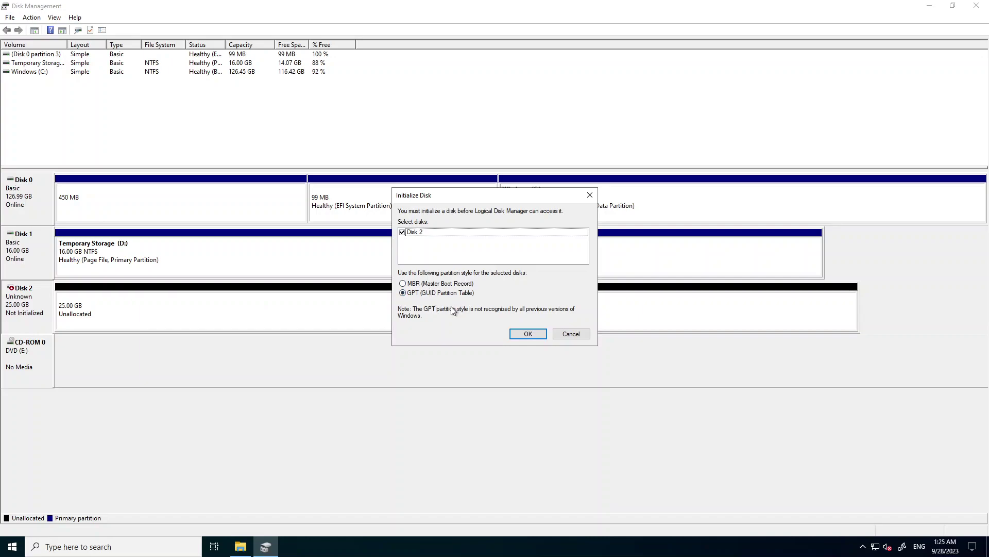
click(523, 335)
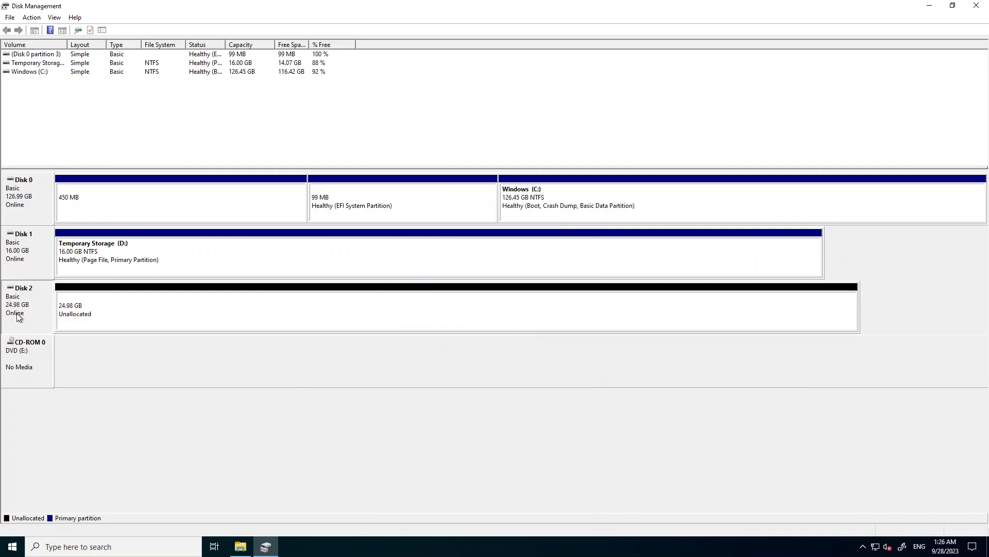
click(181, 318)
Start a New Simple Volume on Disk 2 using the full 25582 MB and drive letter N
right_click(182, 318)
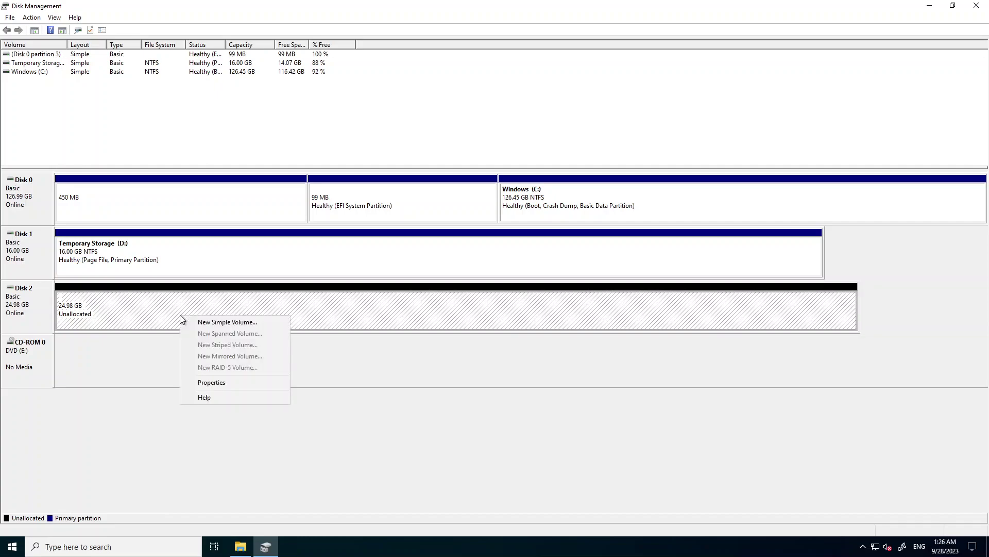
right_click(110, 313)
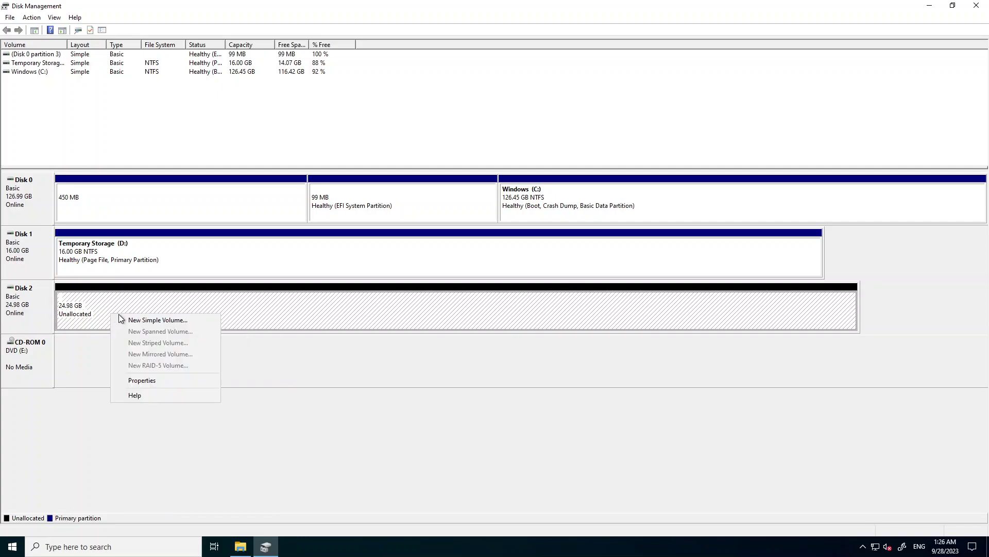
click(131, 321)
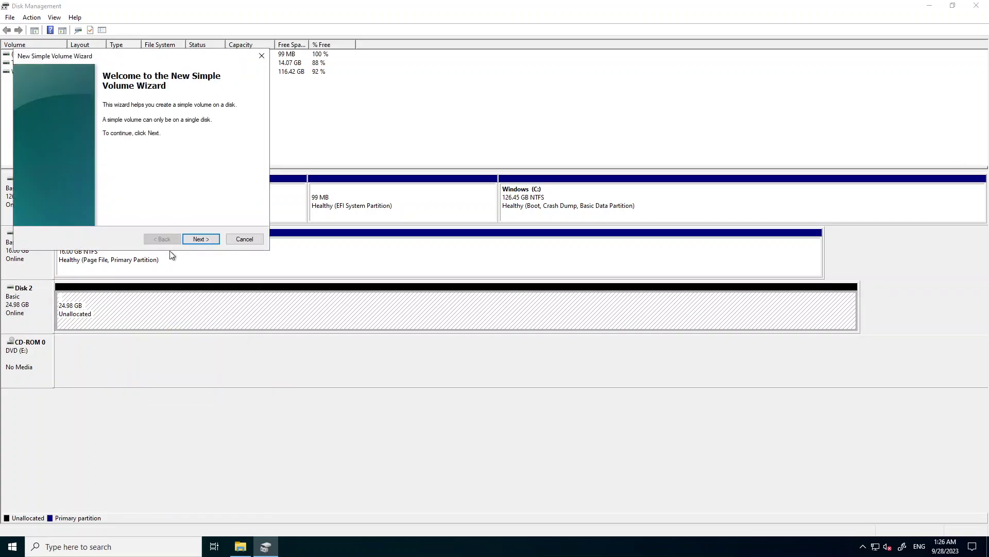
click(196, 239)
click(196, 239)
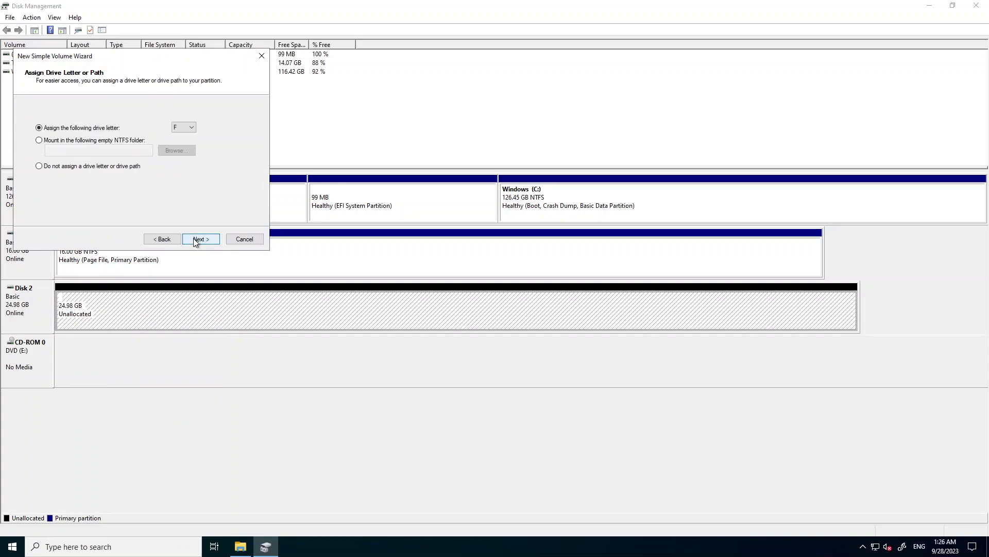
click(184, 128)
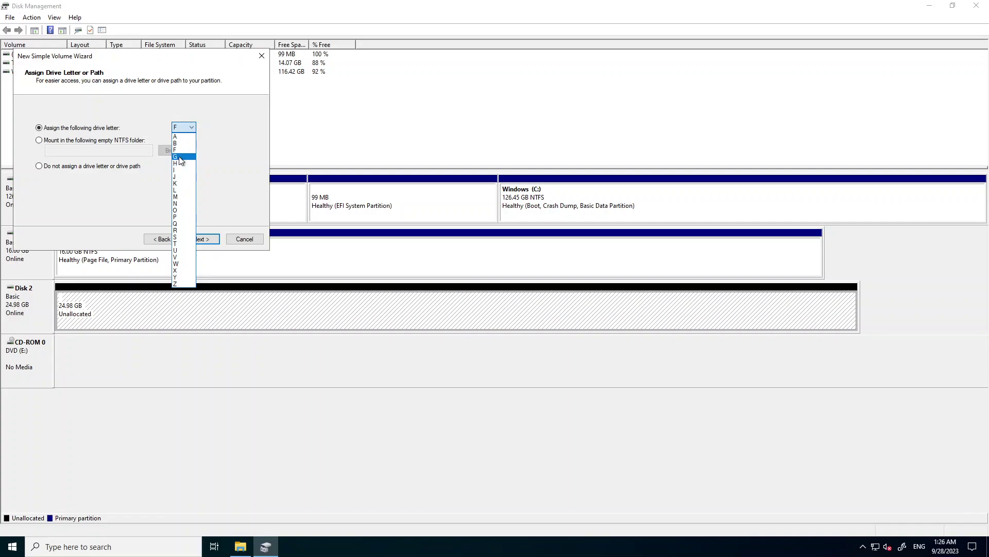
click(181, 204)
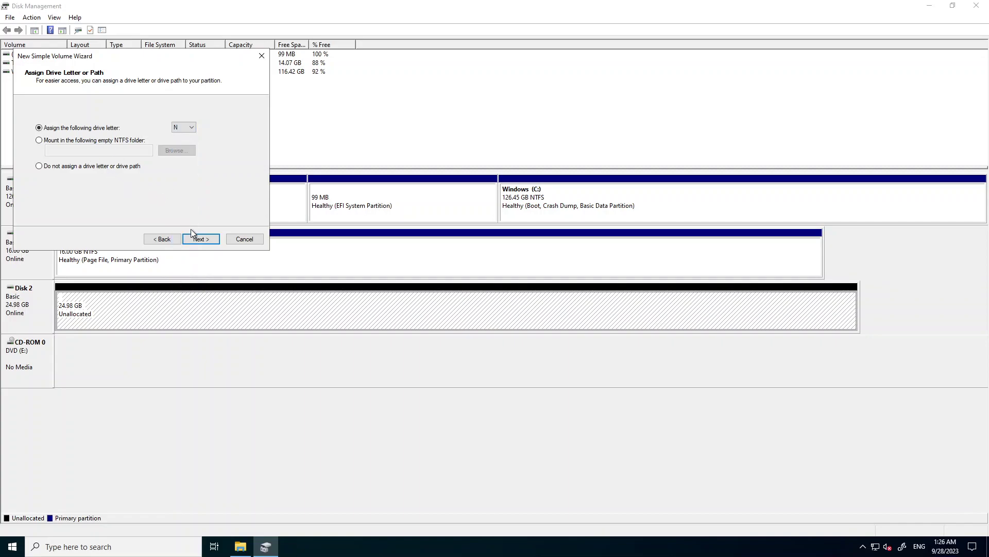
Keep NTFS quick format and finish the wizard, creating New Volume (N:)
click(202, 240)
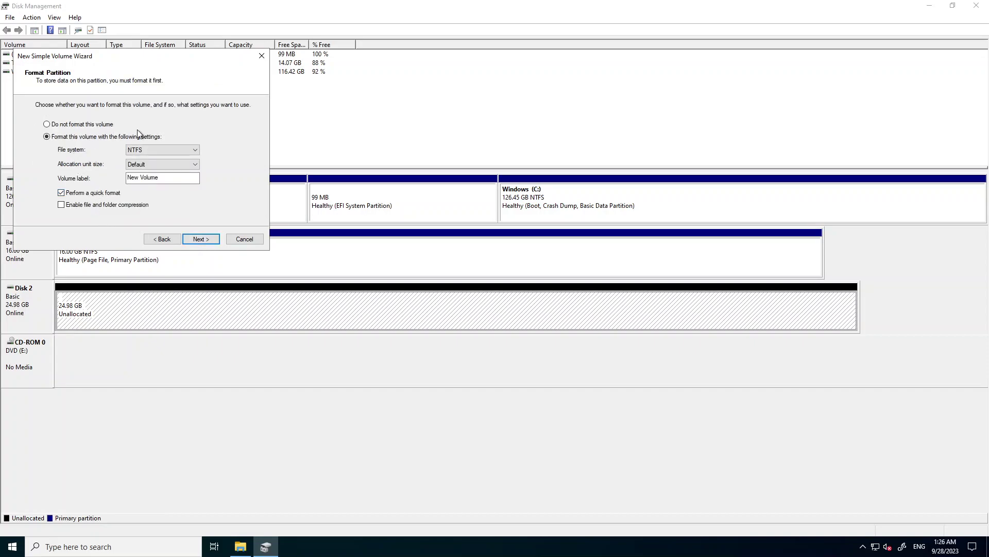
click(153, 150)
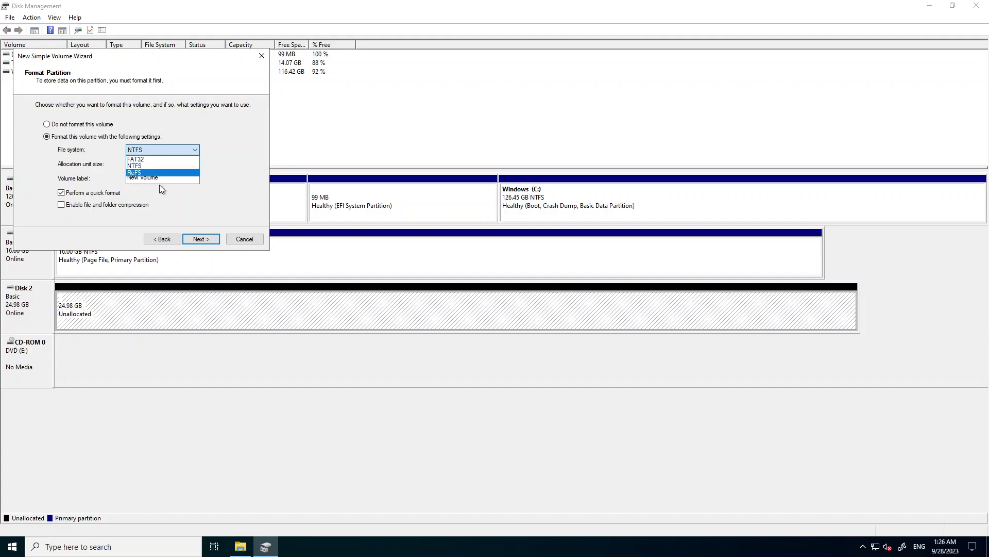
click(150, 167)
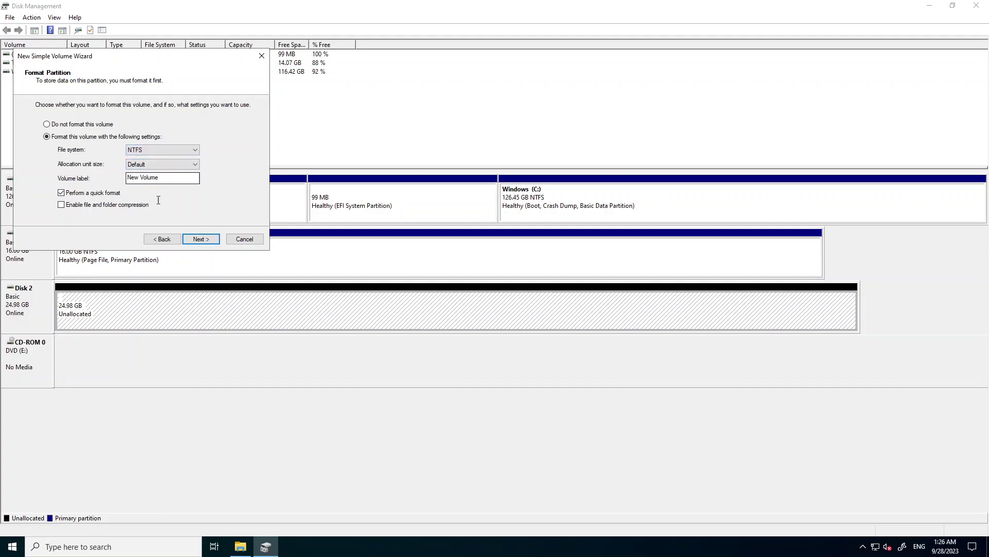
click(191, 239)
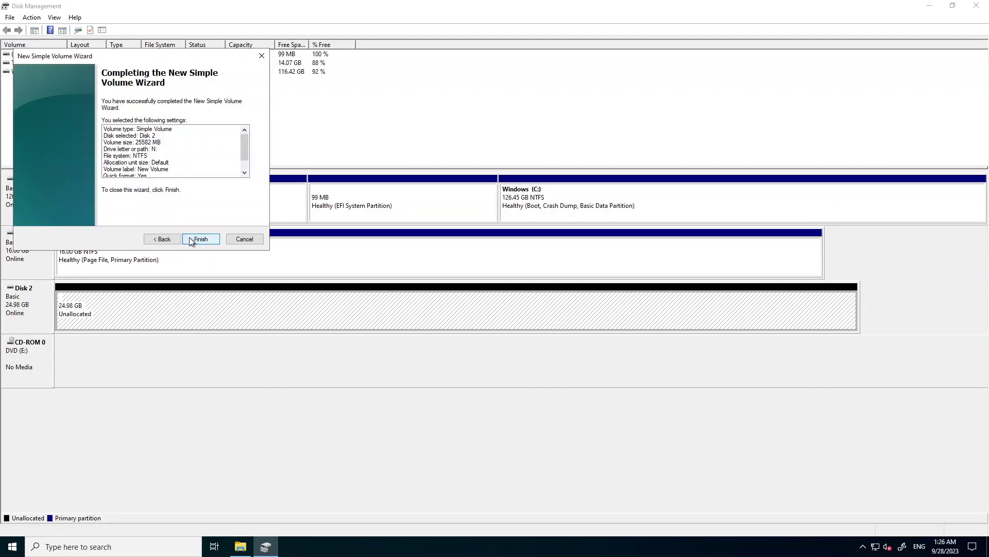
click(191, 240)
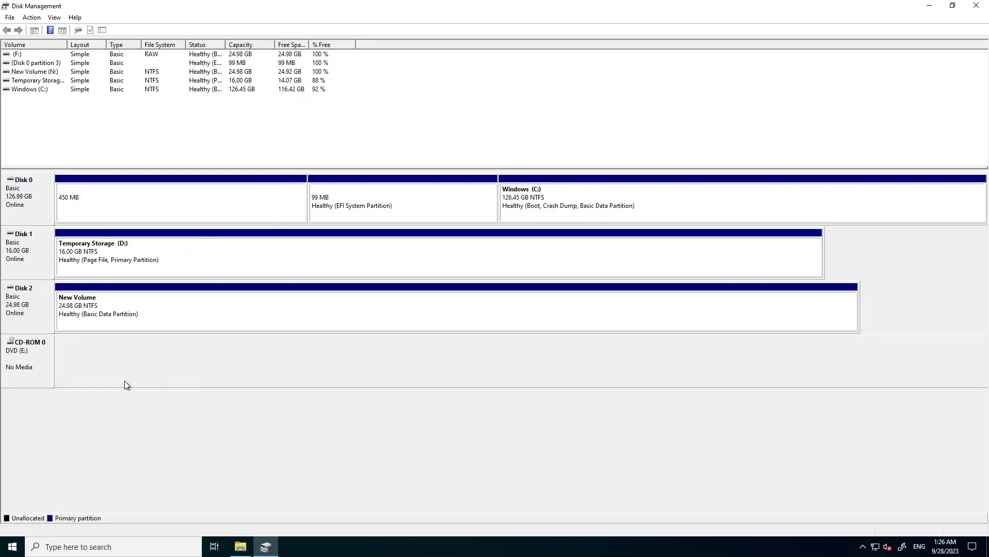
click(128, 318)
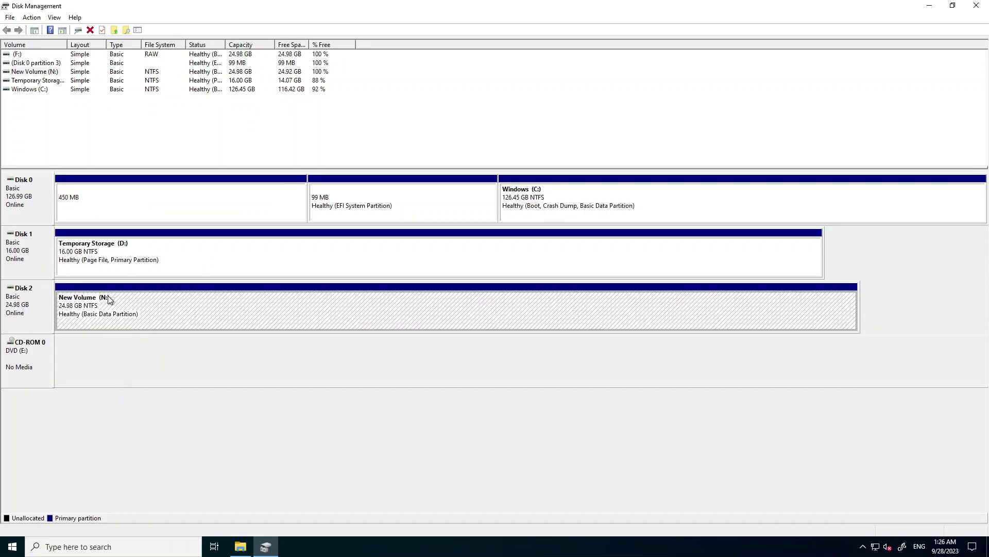
Minimize Disk Management and open the empty New Volume (N:) drive in File Explorer
click(181, 203)
click(920, 6)
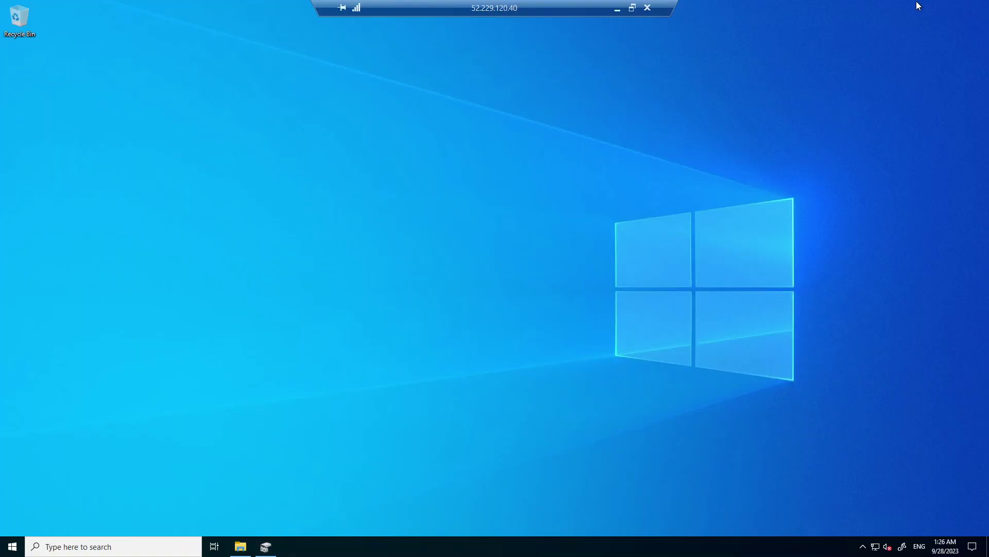
click(239, 547)
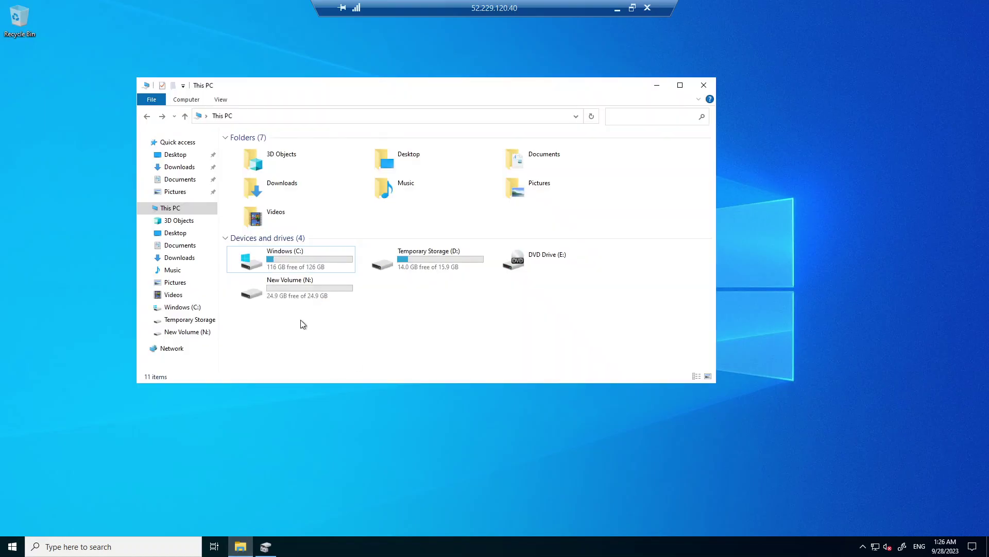
drag(304, 320, 311, 283)
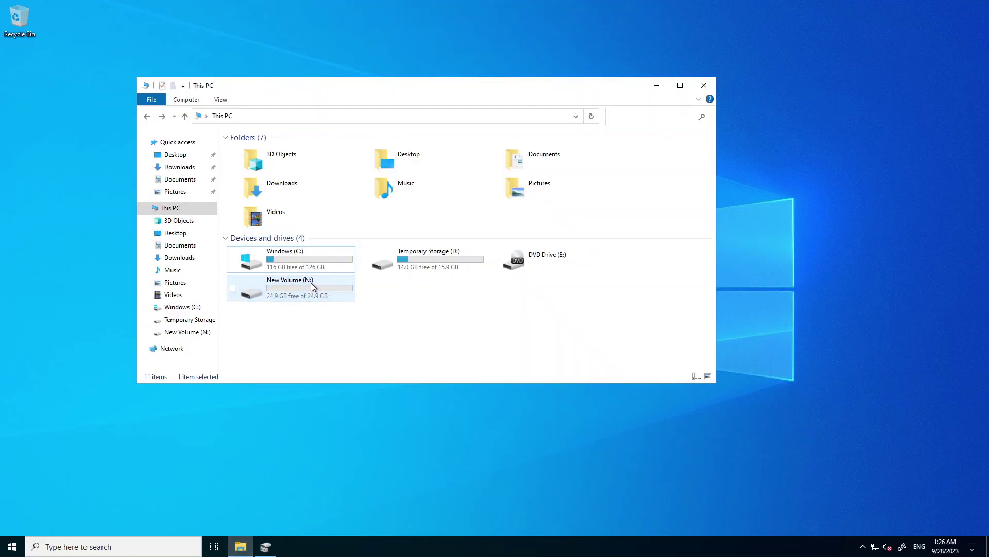
click(299, 324)
double_click(306, 286)
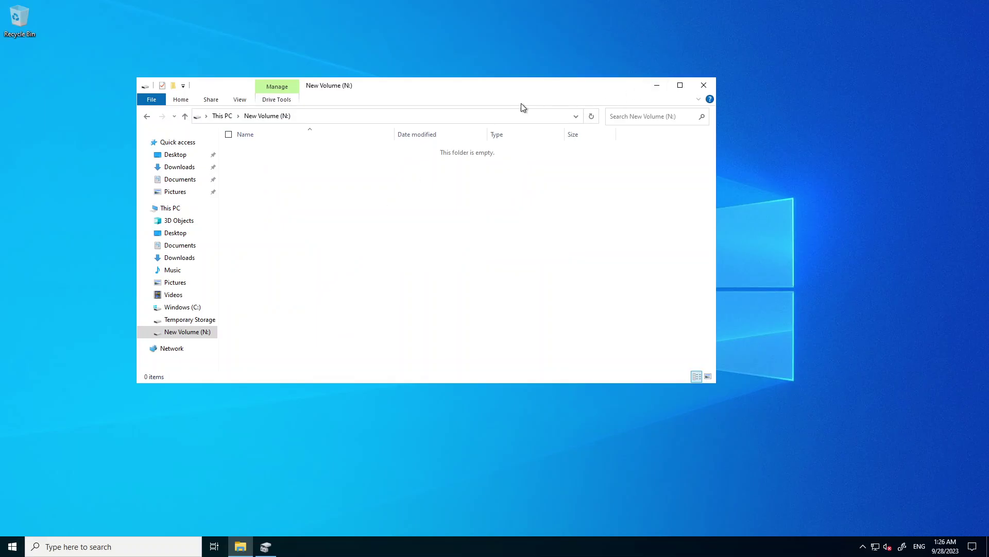
Minimize File Explorer and shrink the remote session to a window over the portal
click(651, 87)
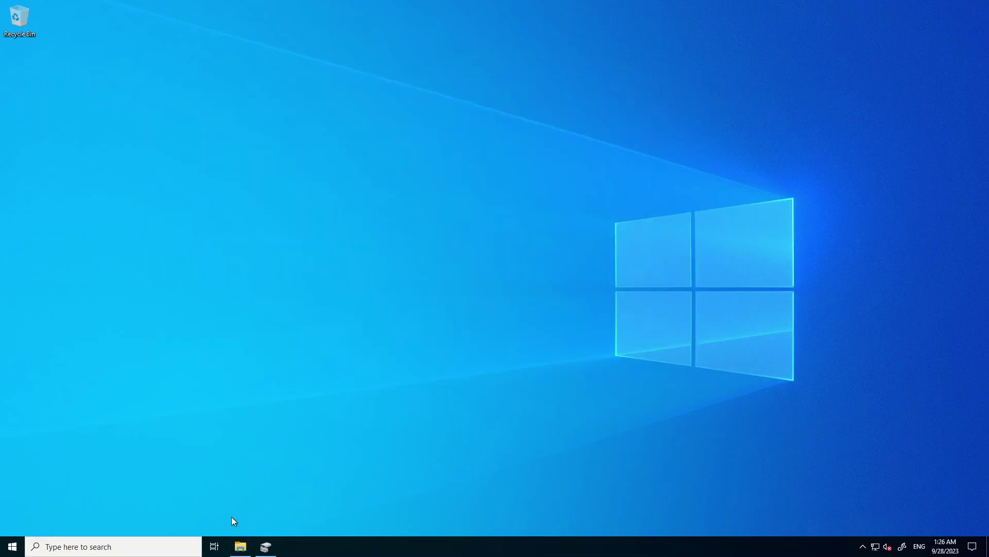
mouse_move(505, 3)
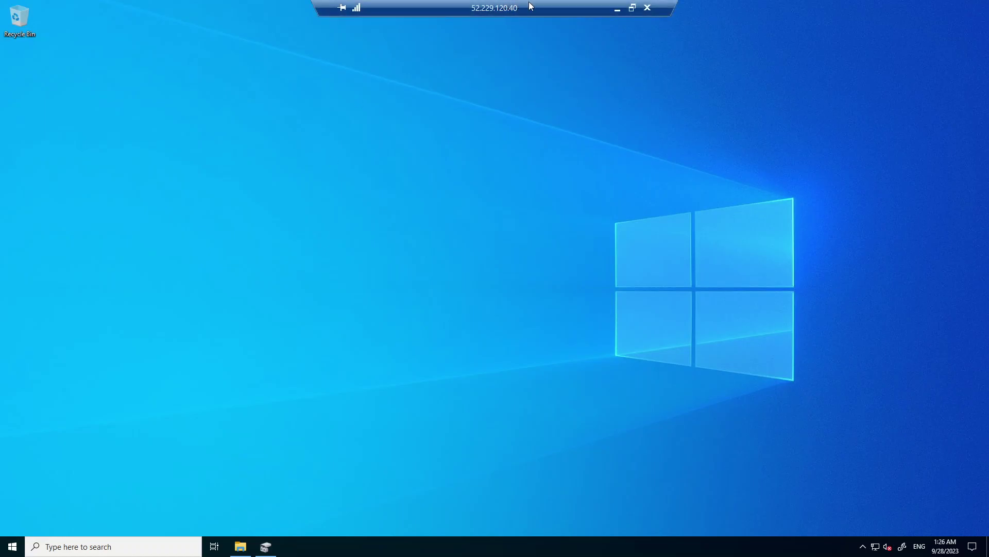
double_click(529, 2)
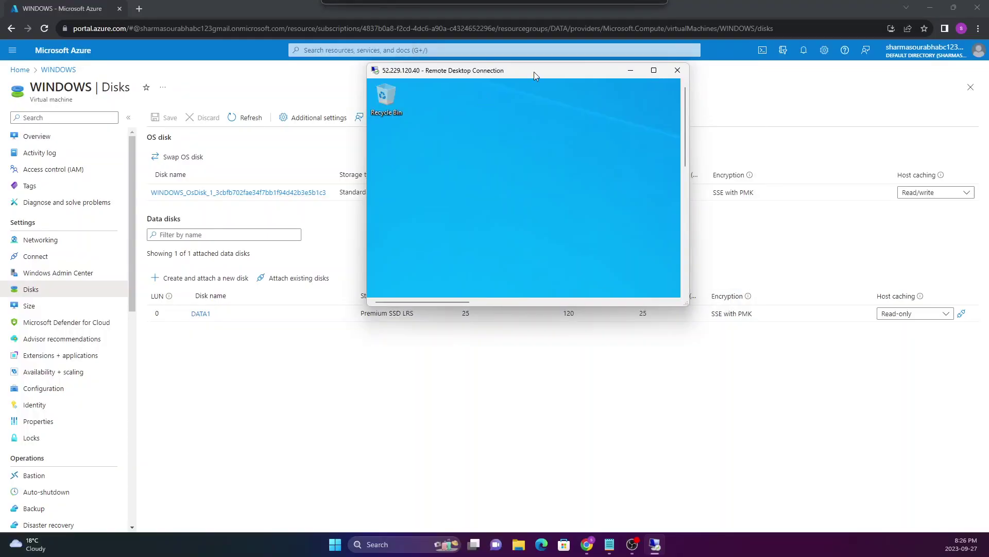
click(630, 70)
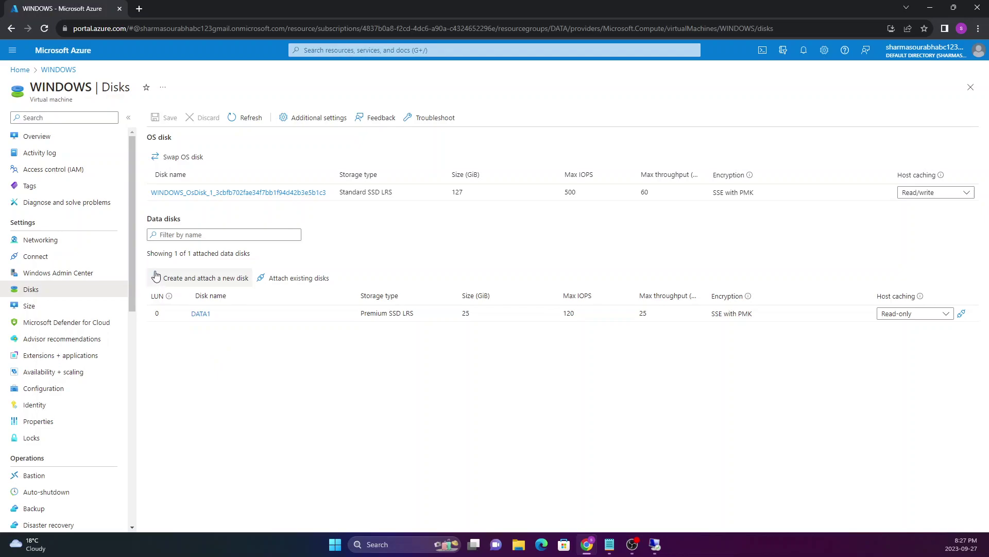
drag(146, 261, 215, 276)
click(247, 339)
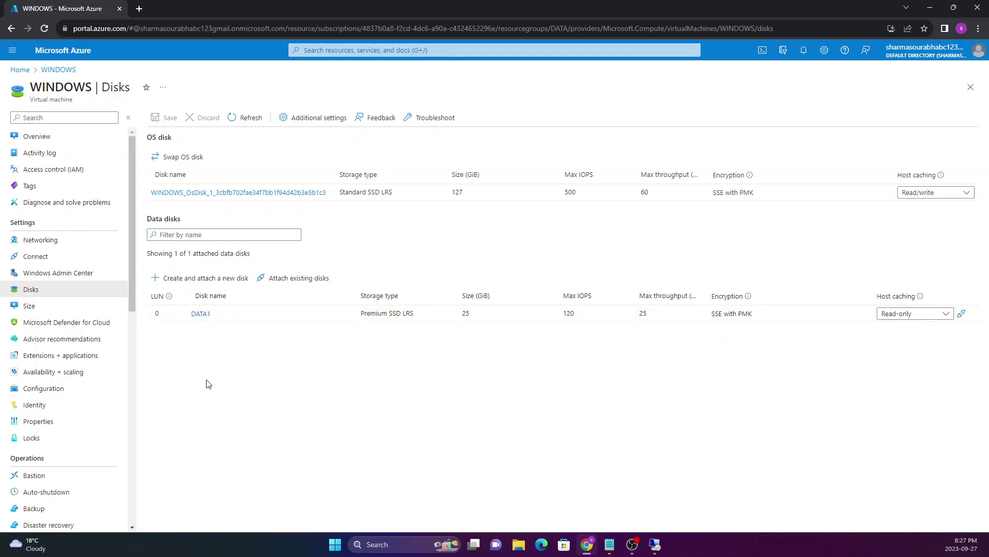
click(654, 544)
Maximize the remote session and view This PC's four drives, including New Volume (N:) with 24.9 GB free
double_click(559, 70)
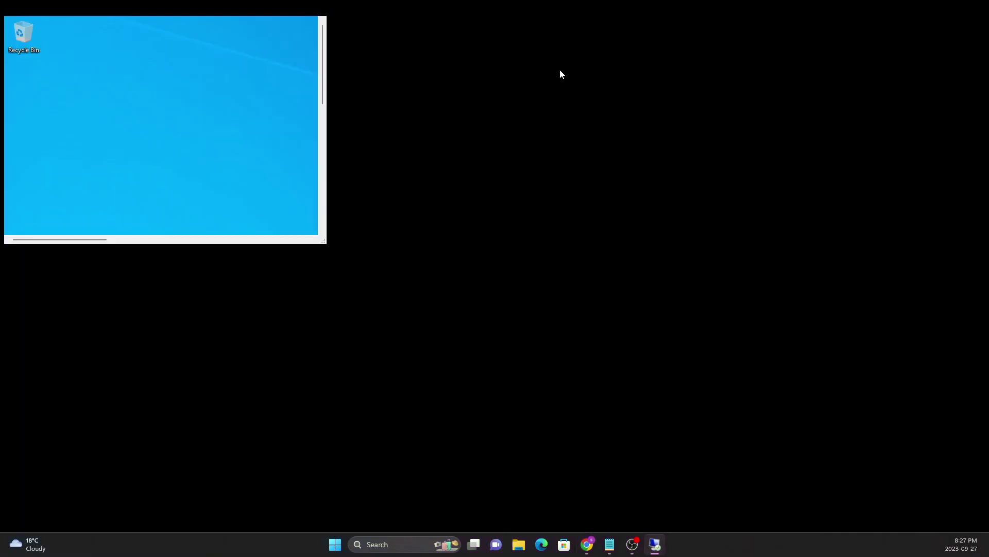
drag(240, 211, 456, 362)
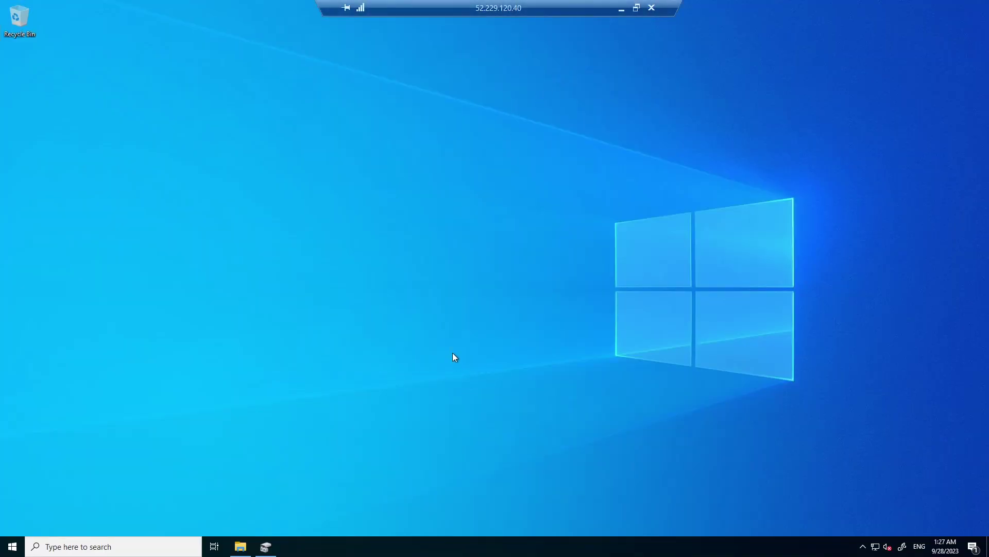
click(241, 546)
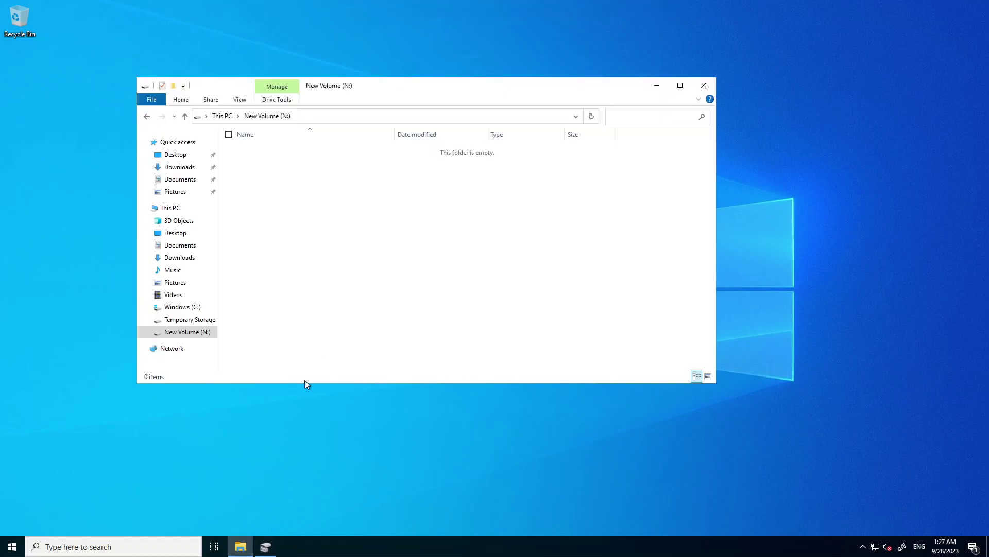
click(170, 208)
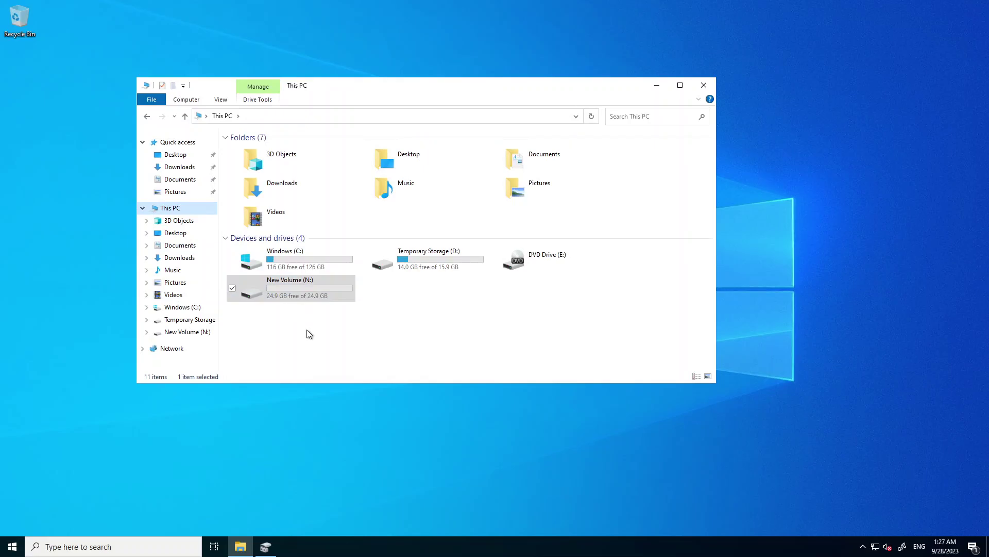
double_click(412, 260)
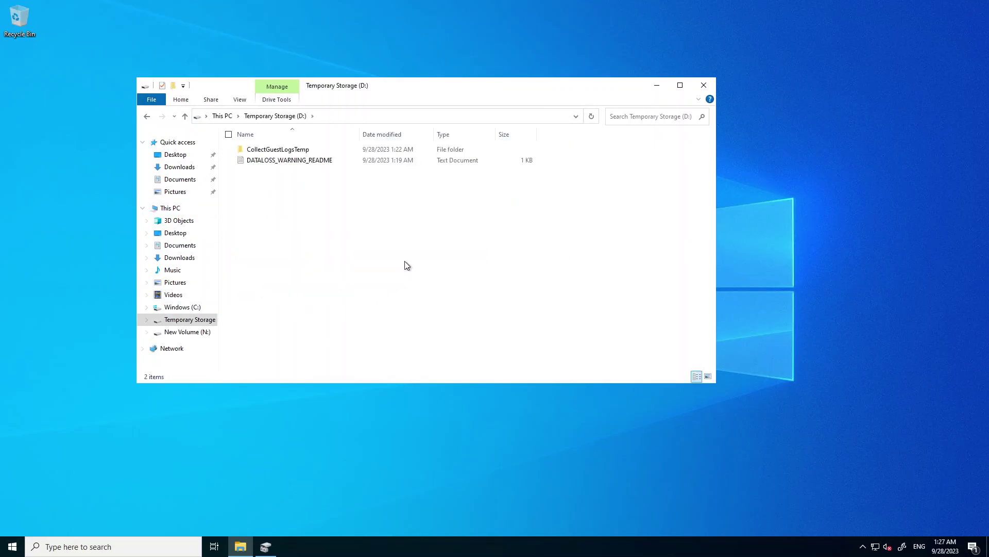
key(alt+Left)
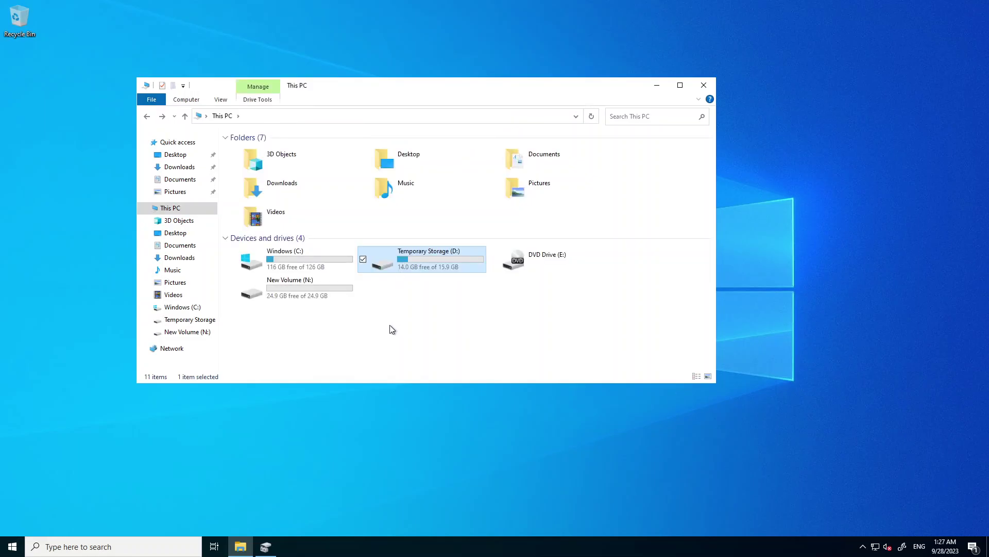